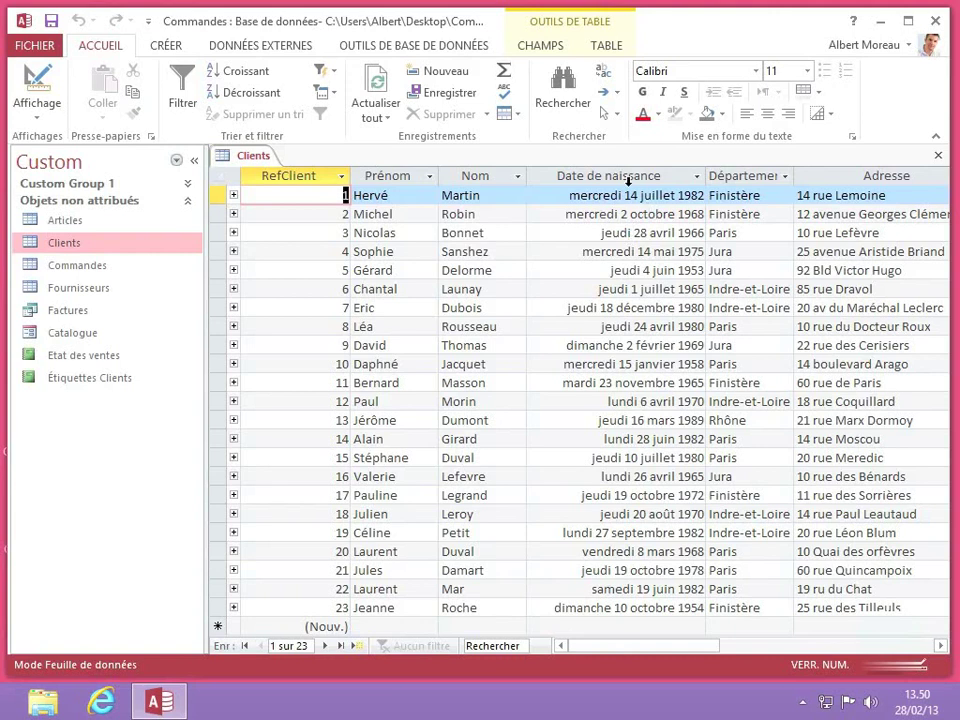
Set the data type of the Clients table's Date de naissance column to Date/Heure.
click(620, 178)
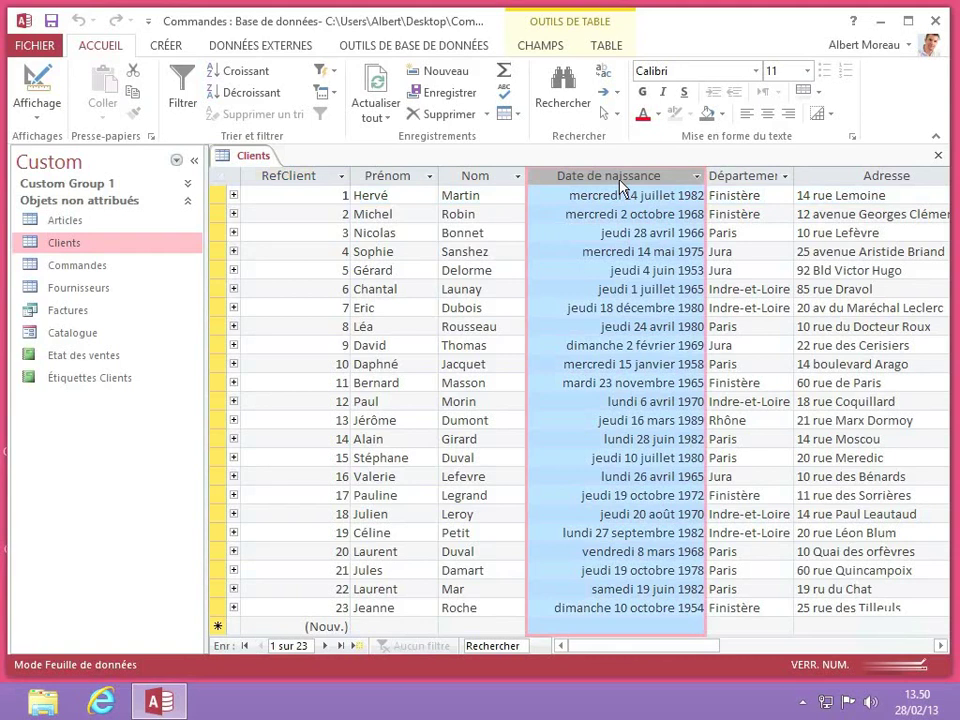
click(544, 50)
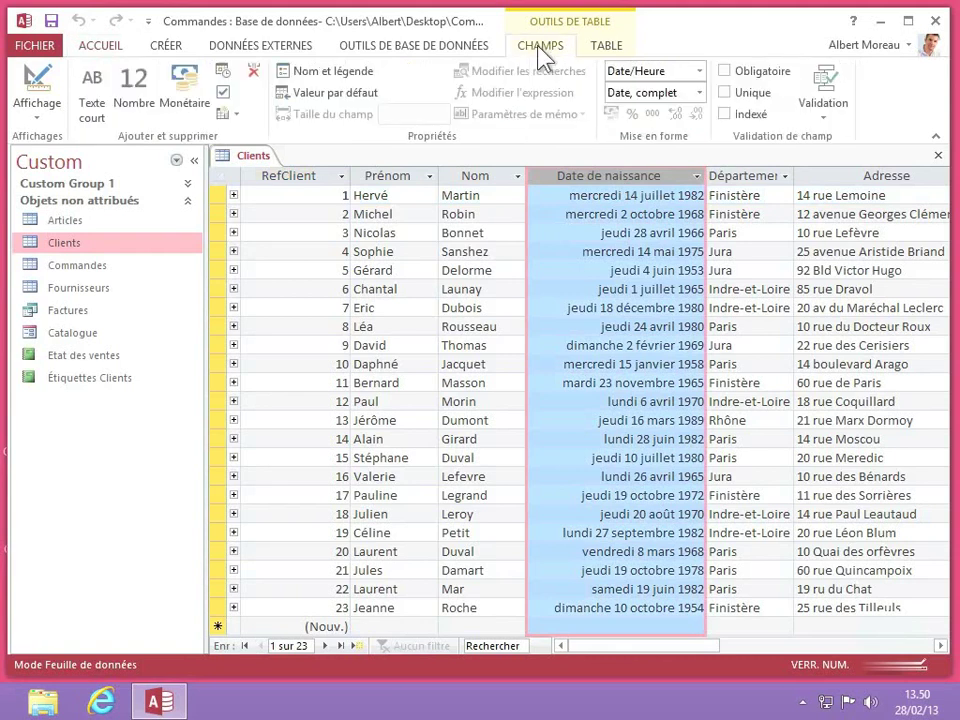
click(701, 71)
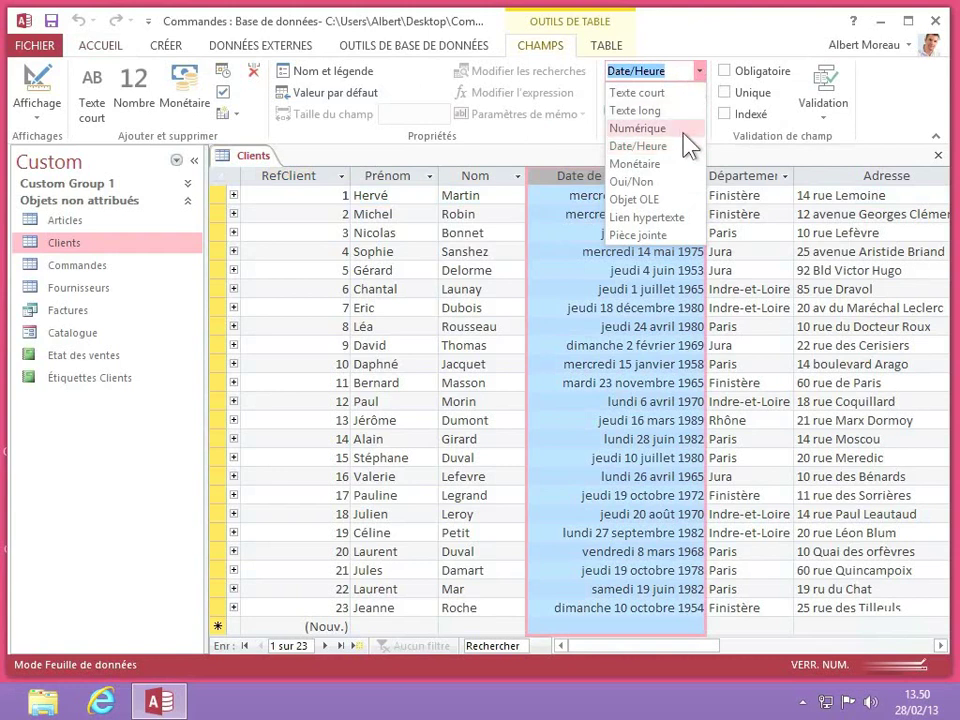
click(622, 145)
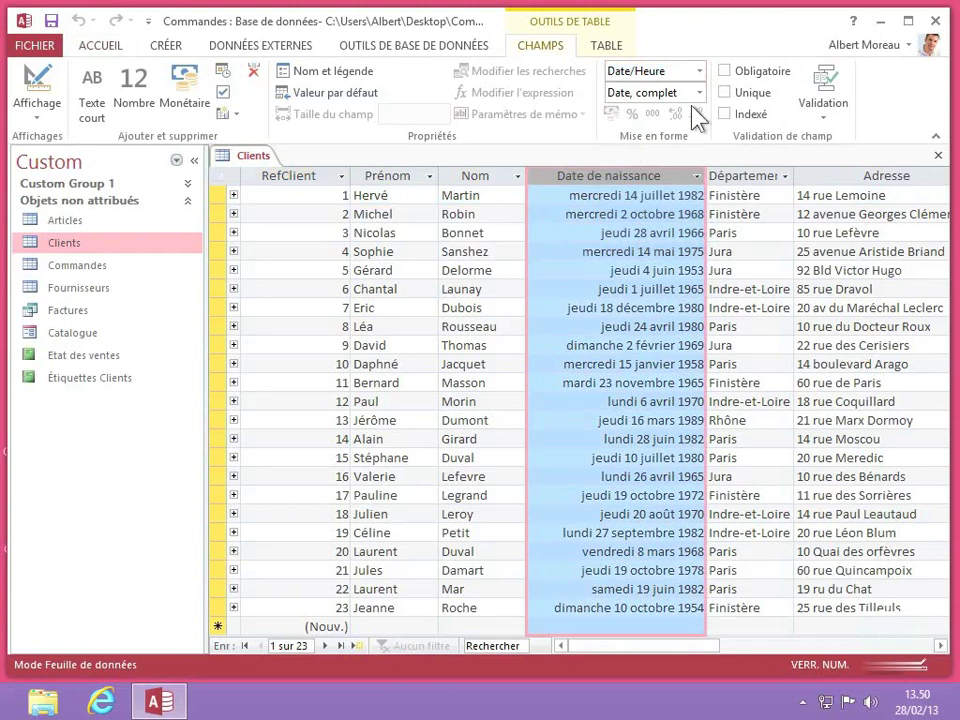
Try the Date, abrégé and Date, réduit formats on the Date de naissance column, finishing with Date, complet.
click(699, 92)
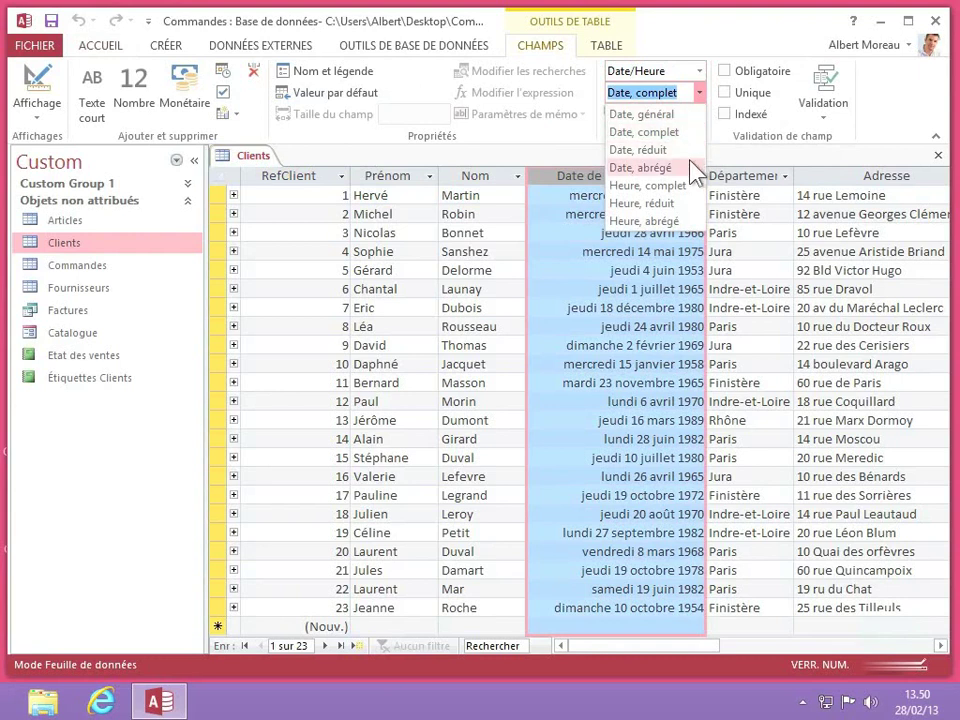
click(663, 167)
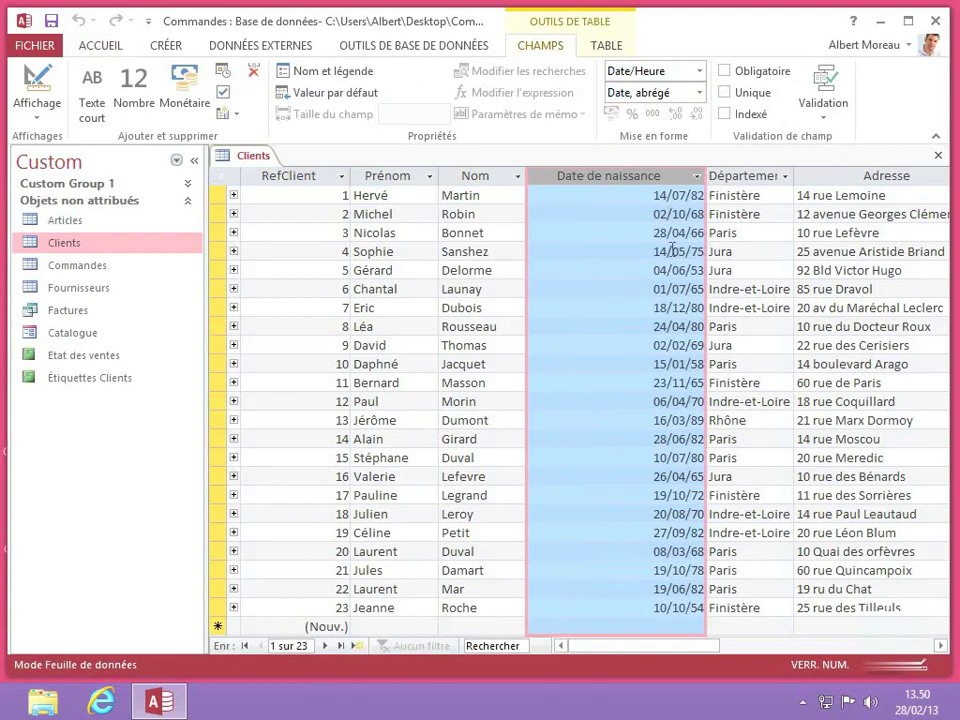
click(699, 92)
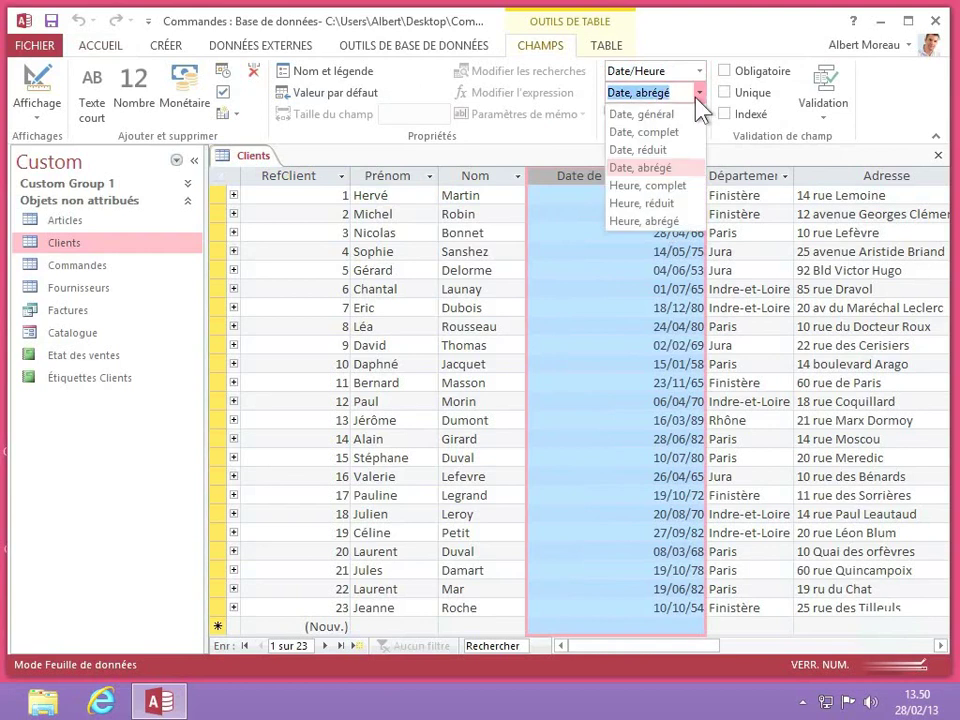
click(671, 149)
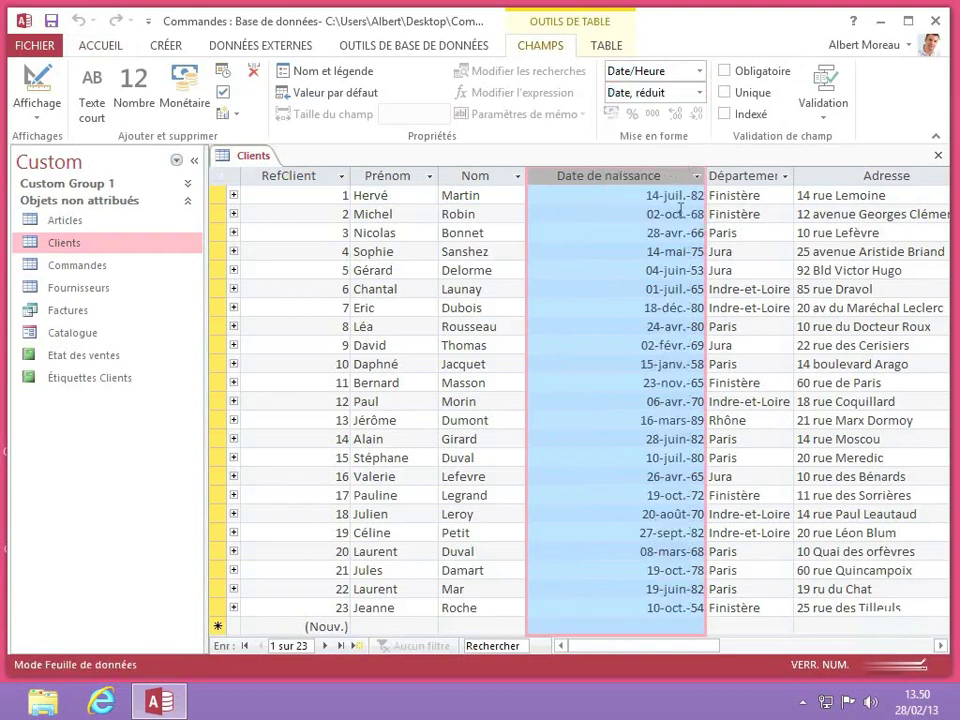
click(699, 92)
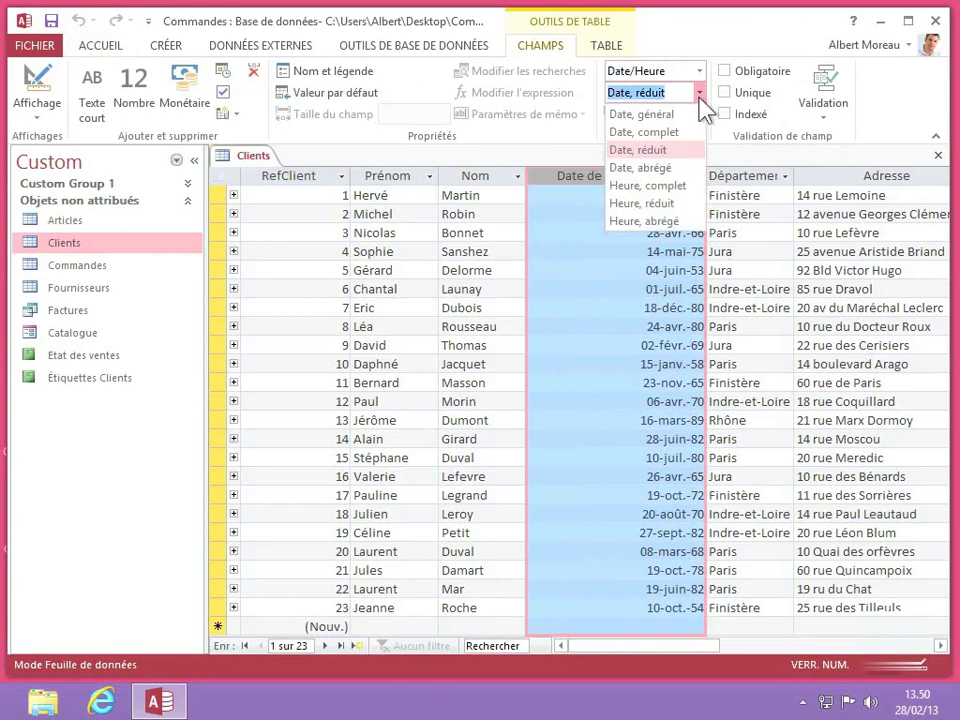
click(667, 136)
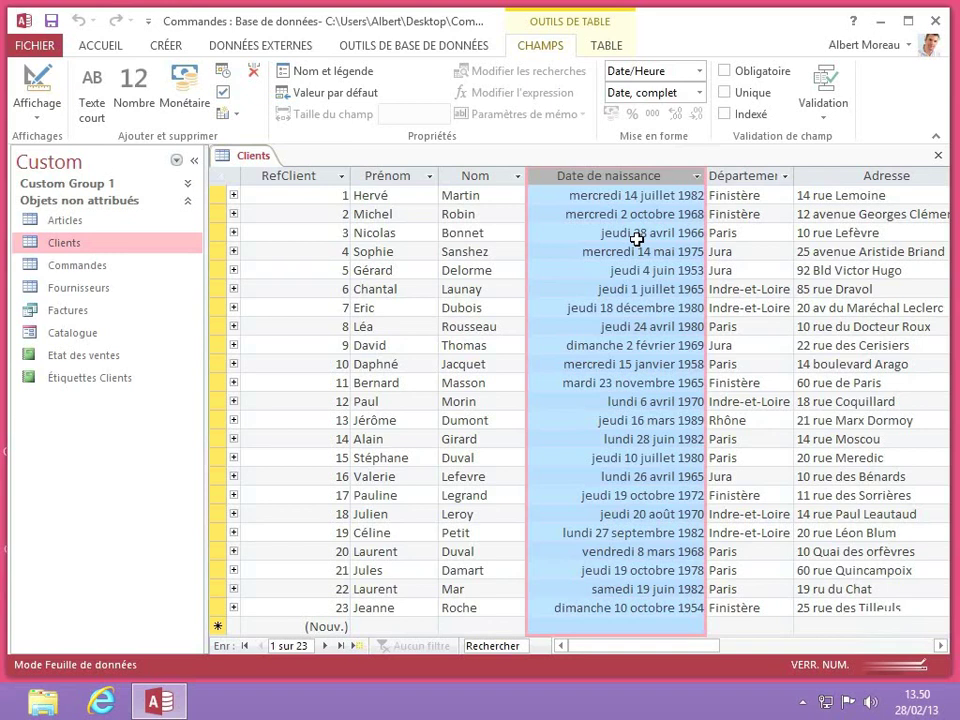
Switch the Clients table to Design view and set the Date de naissance field's data type to Date/Heure.
right_click(245, 158)
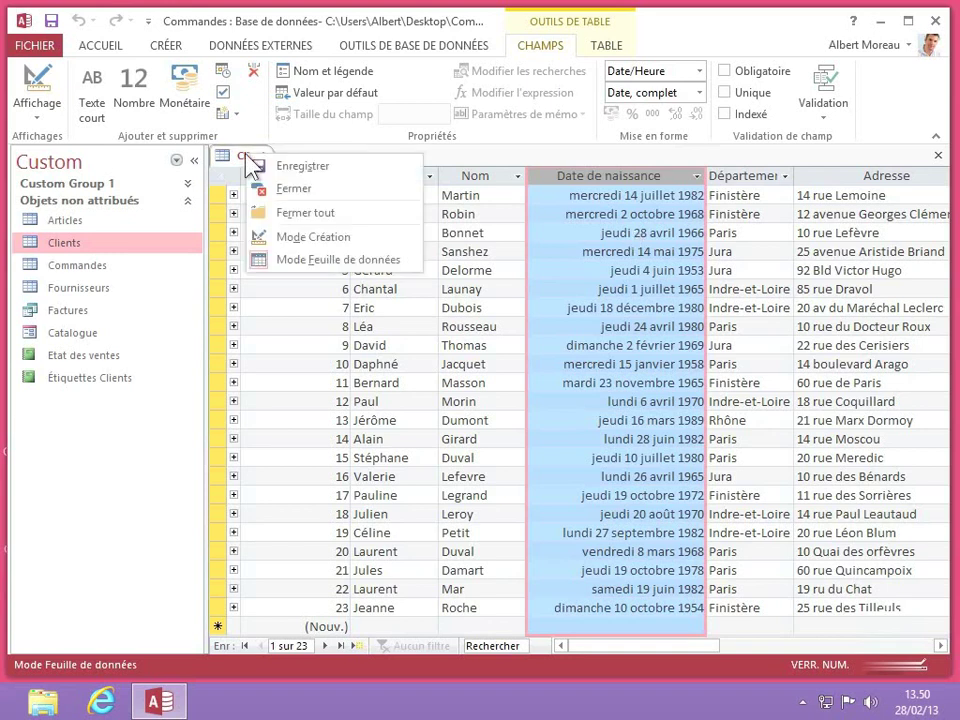
click(303, 237)
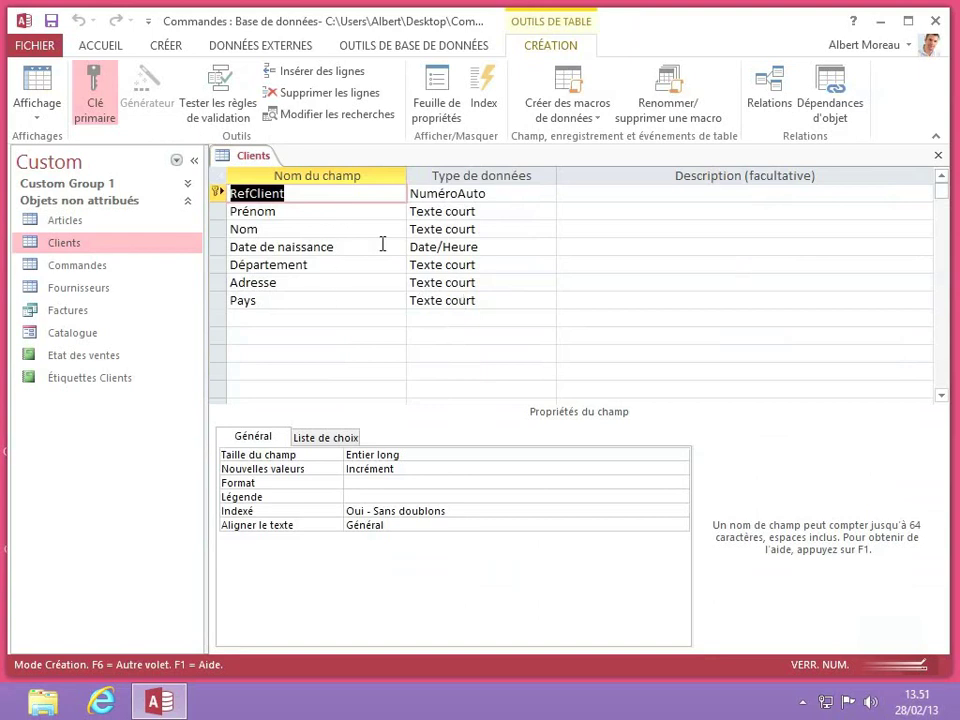
click(512, 246)
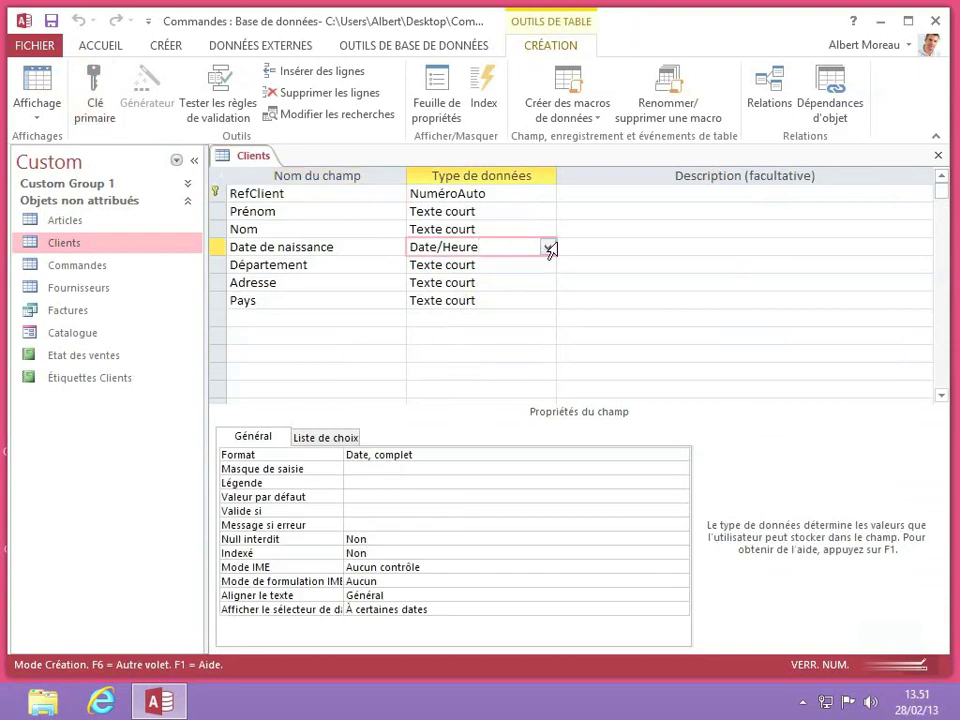
click(547, 247)
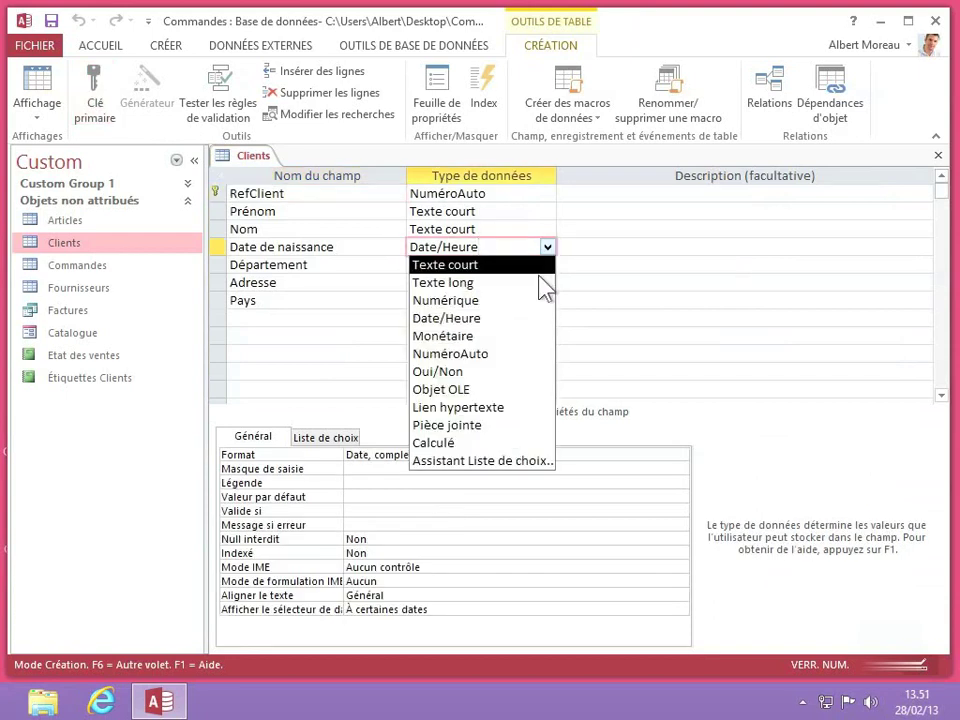
click(452, 318)
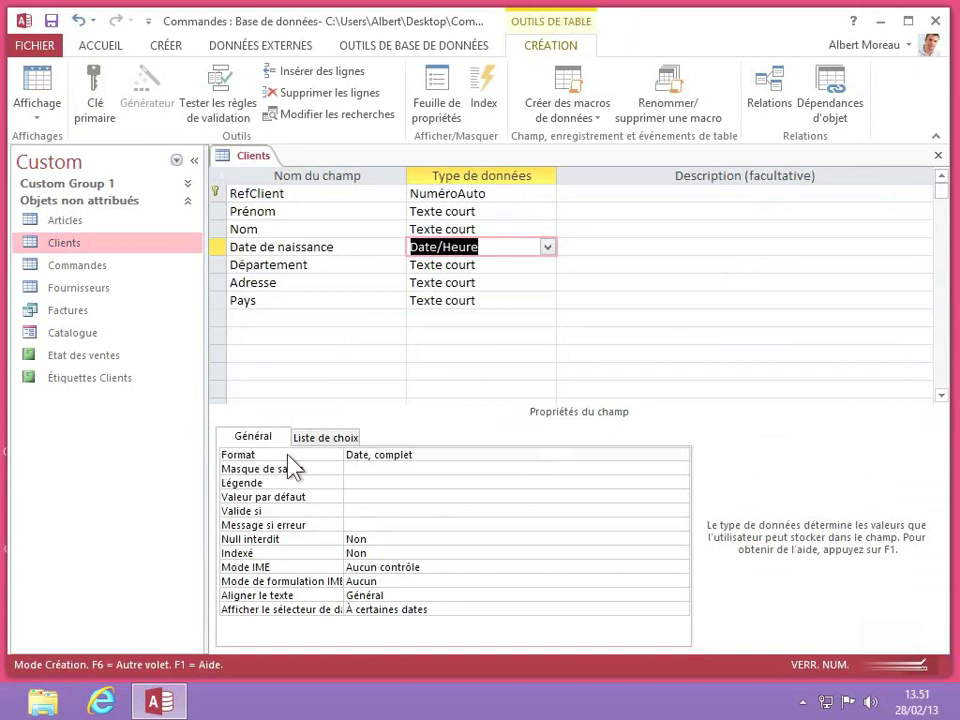
Set the Format property of the Date de naissance field to Date, complet.
click(437, 454)
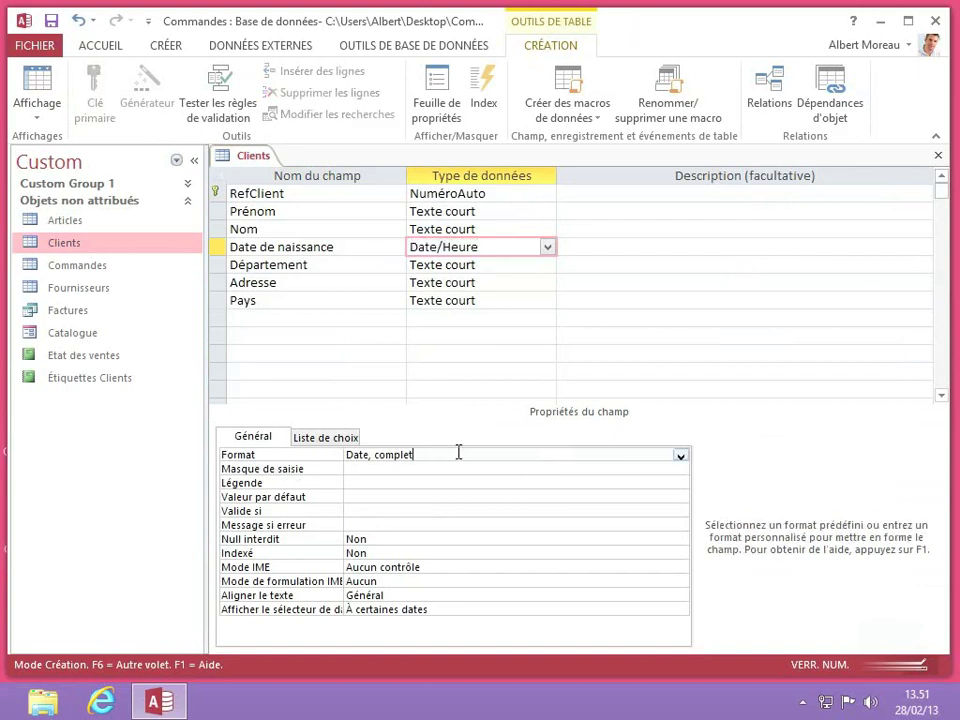
click(680, 456)
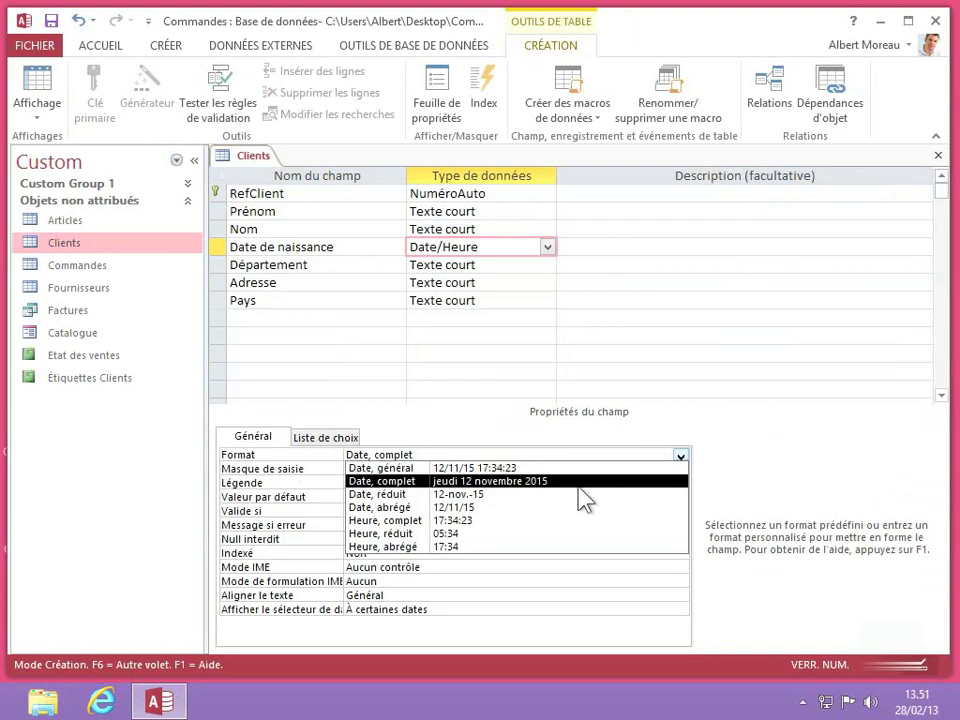
click(493, 482)
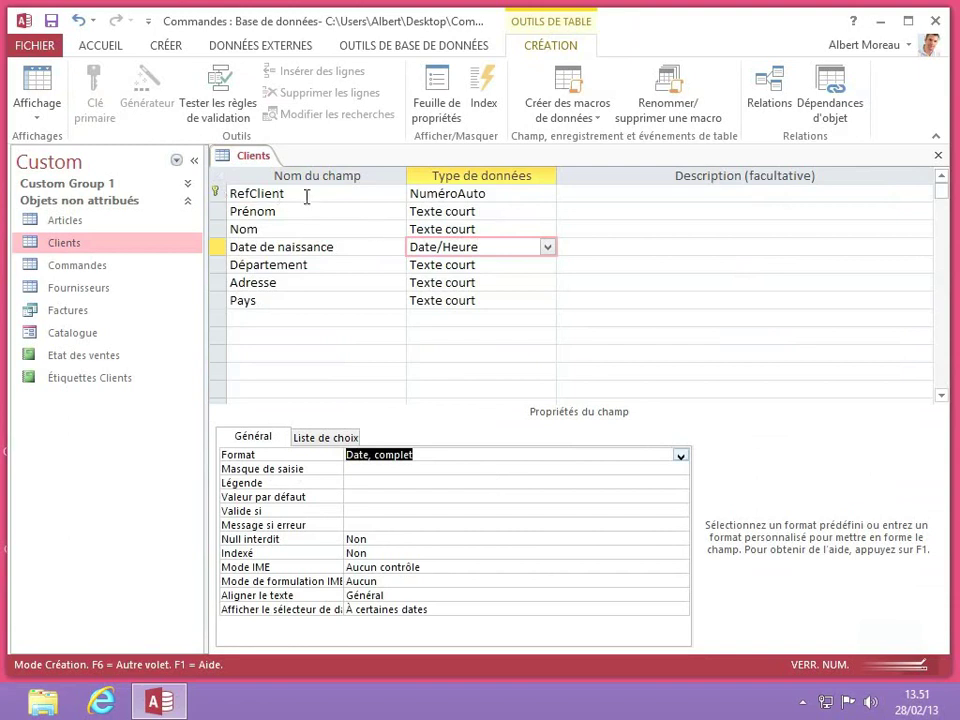
Set the RefClient field's data type to NuméroAuto.
click(534, 192)
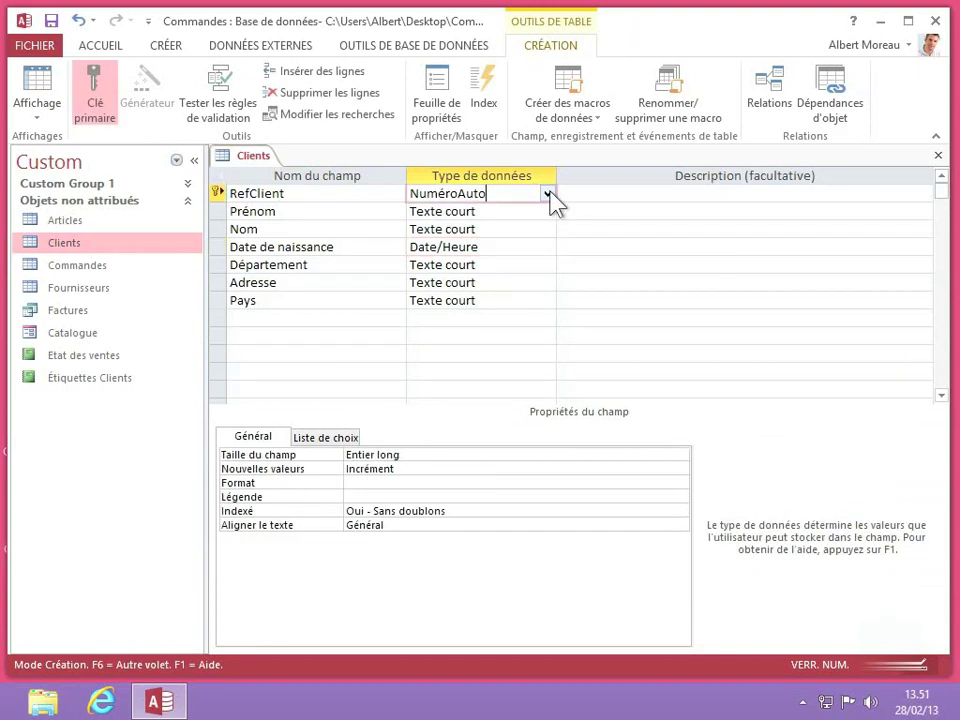
click(549, 194)
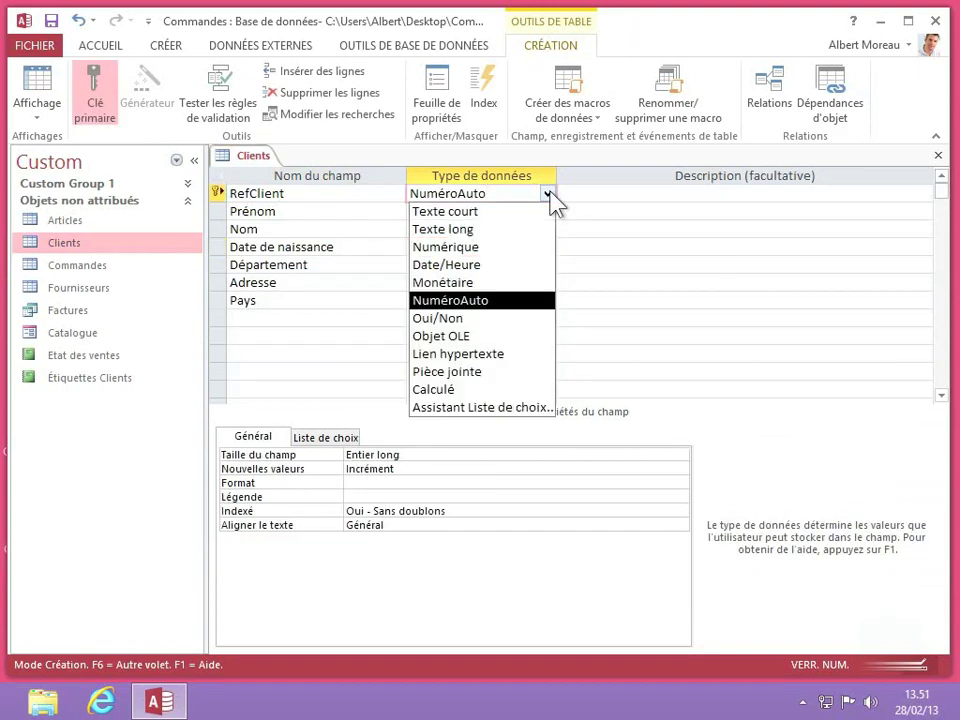
click(482, 302)
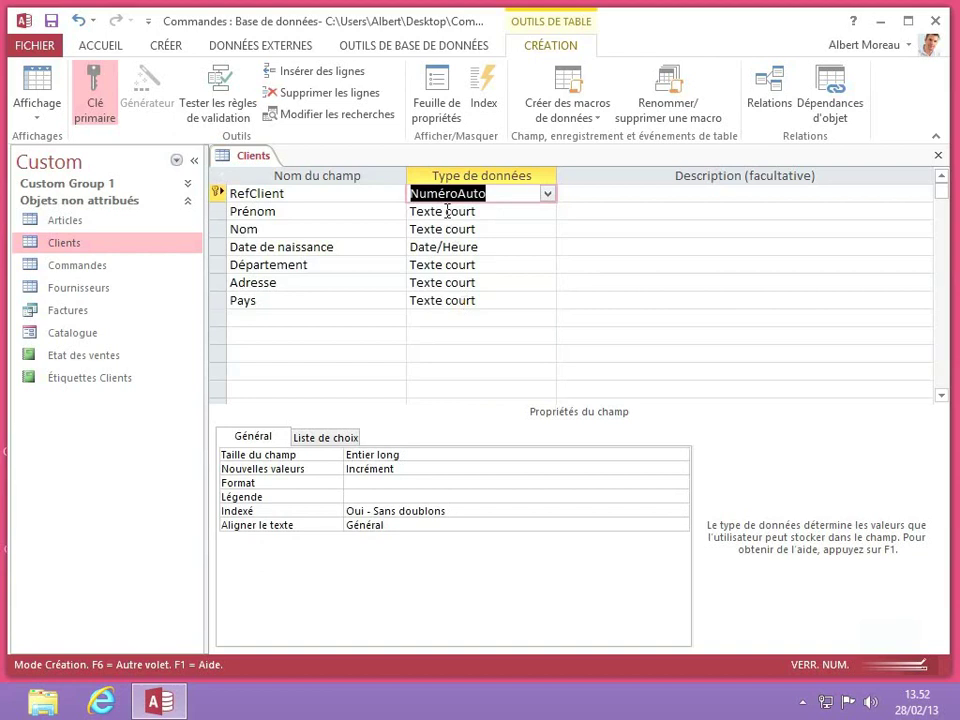
Examine the data types available for the Prénom field without choosing a different one.
click(496, 211)
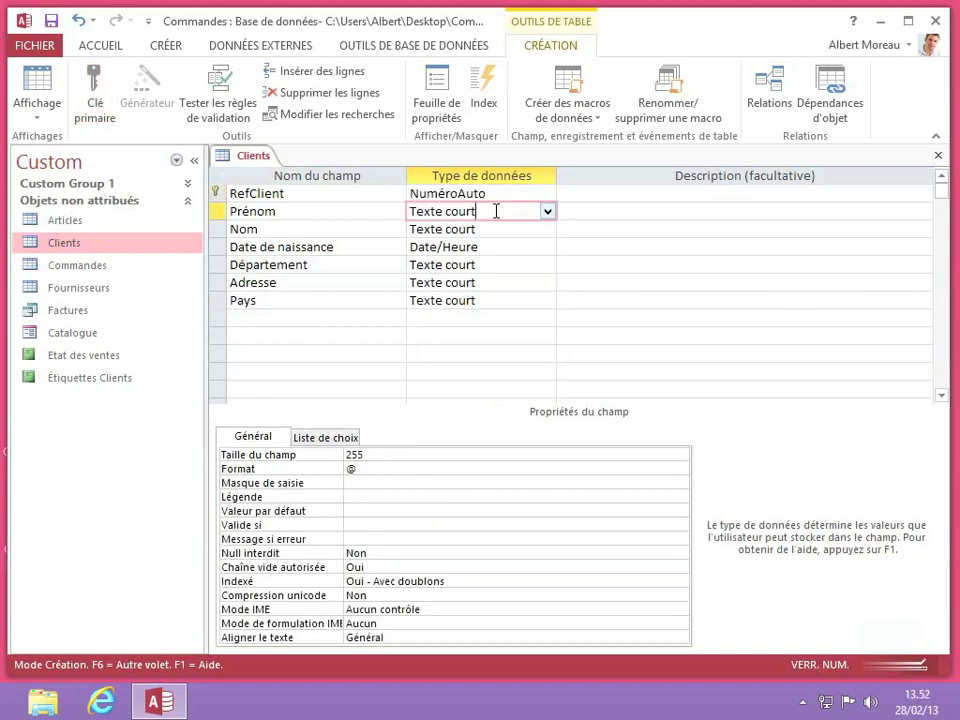
click(548, 212)
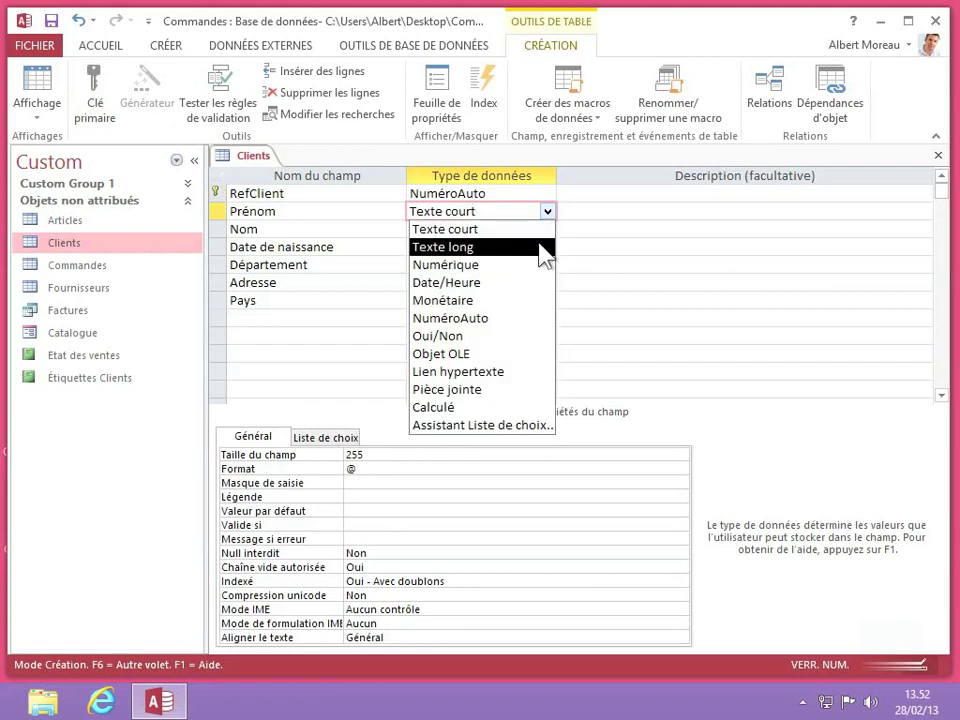
click(548, 213)
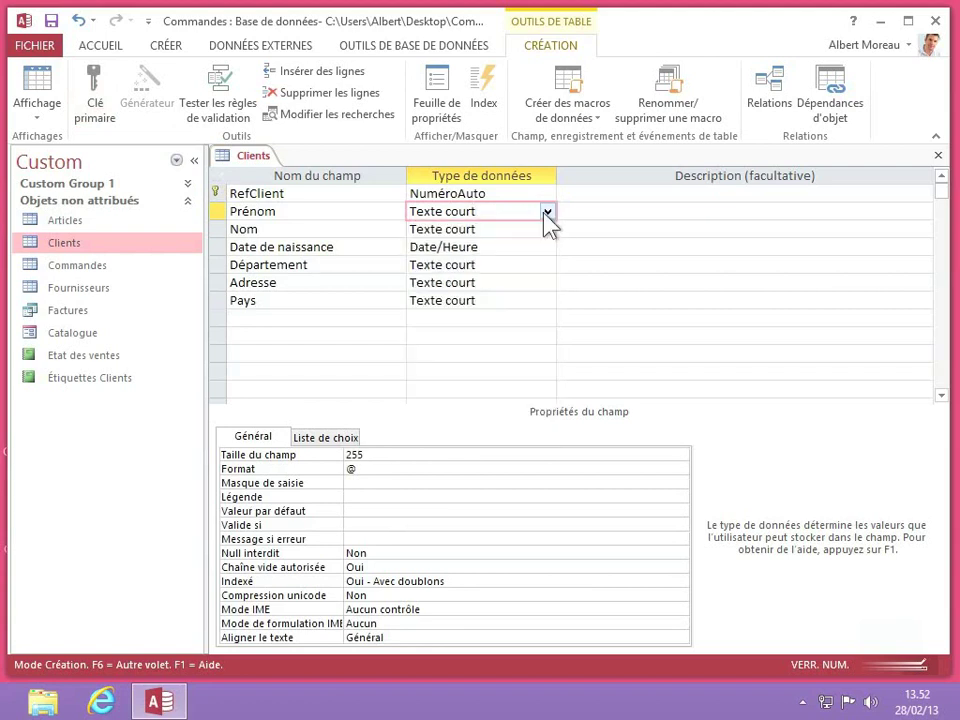
Add a new field named Valeur des achats below Pays.
click(354, 318)
text(Va)
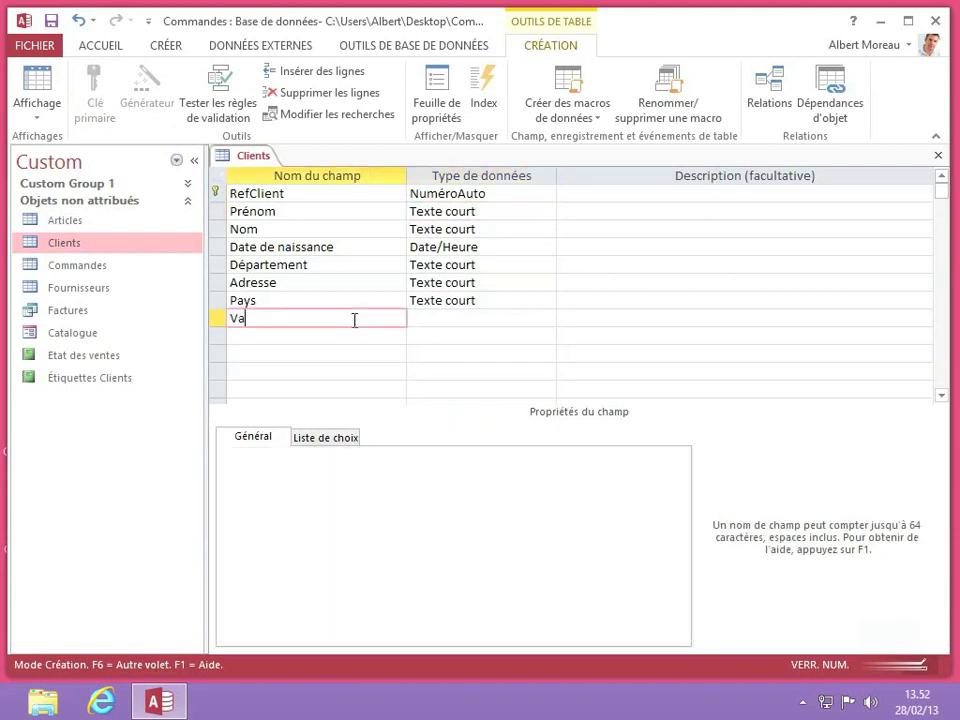
text(leur des achats)
Try the Numérique data type on the Valeur des achats field and replace it with Monétaire.
click(470, 318)
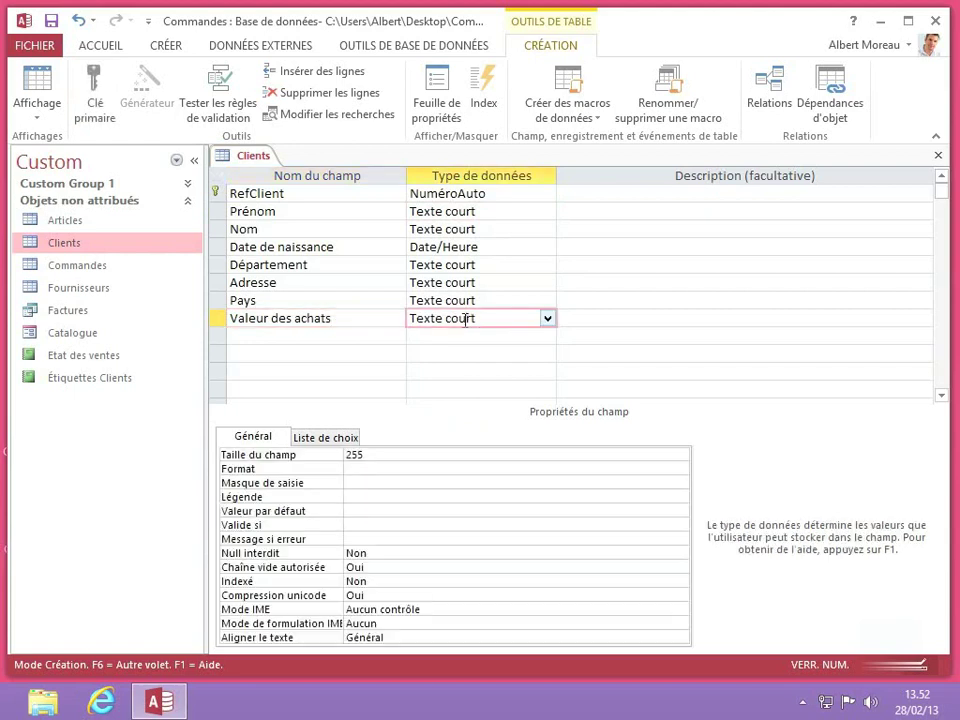
click(547, 319)
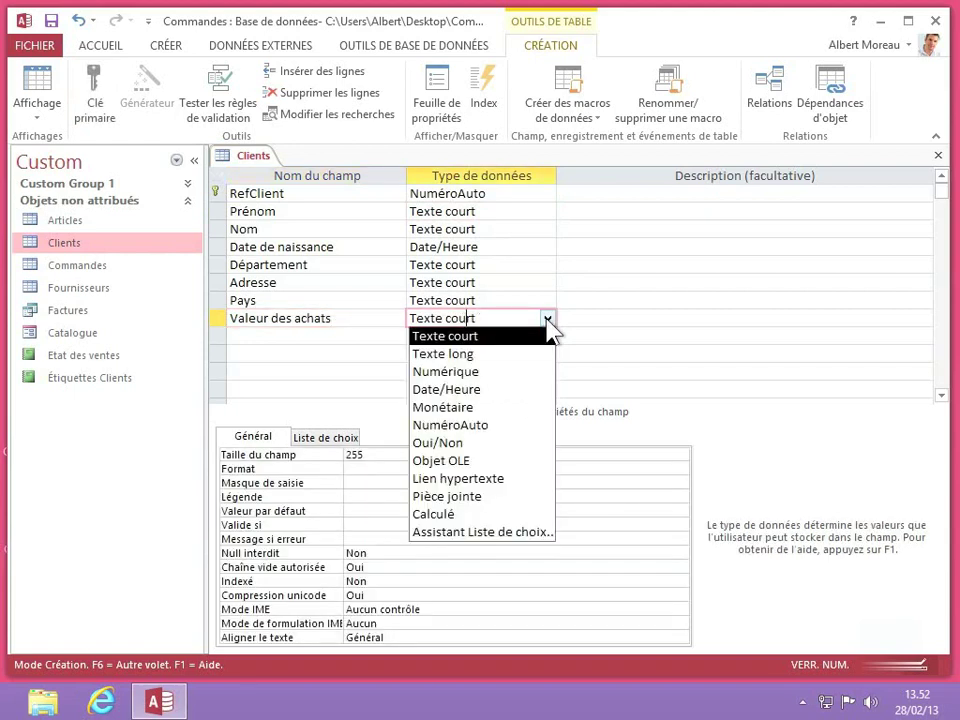
click(455, 372)
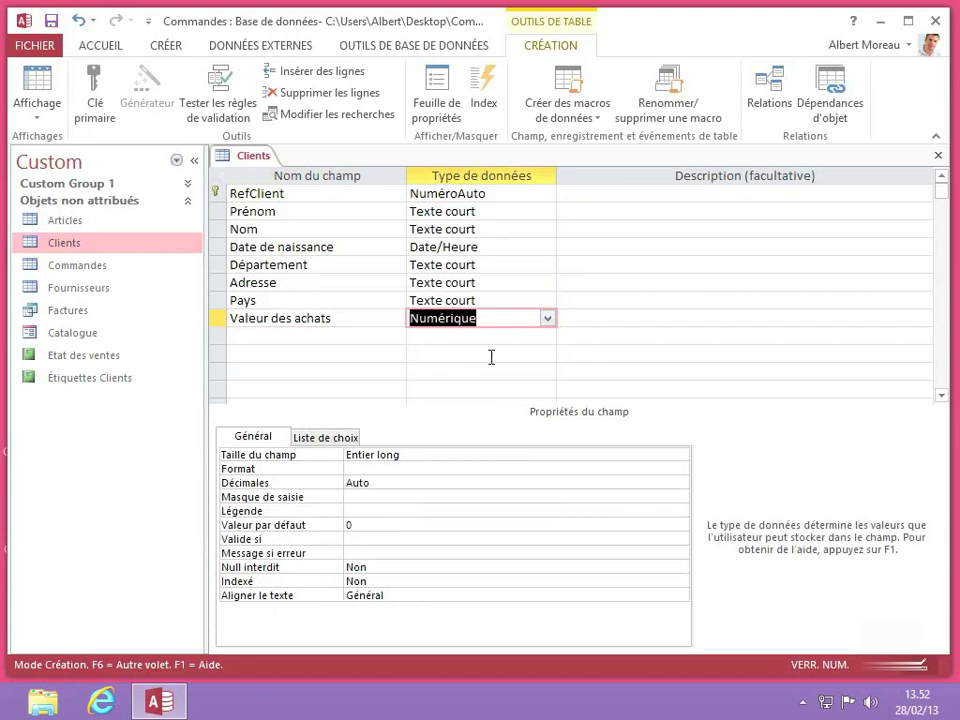
click(547, 318)
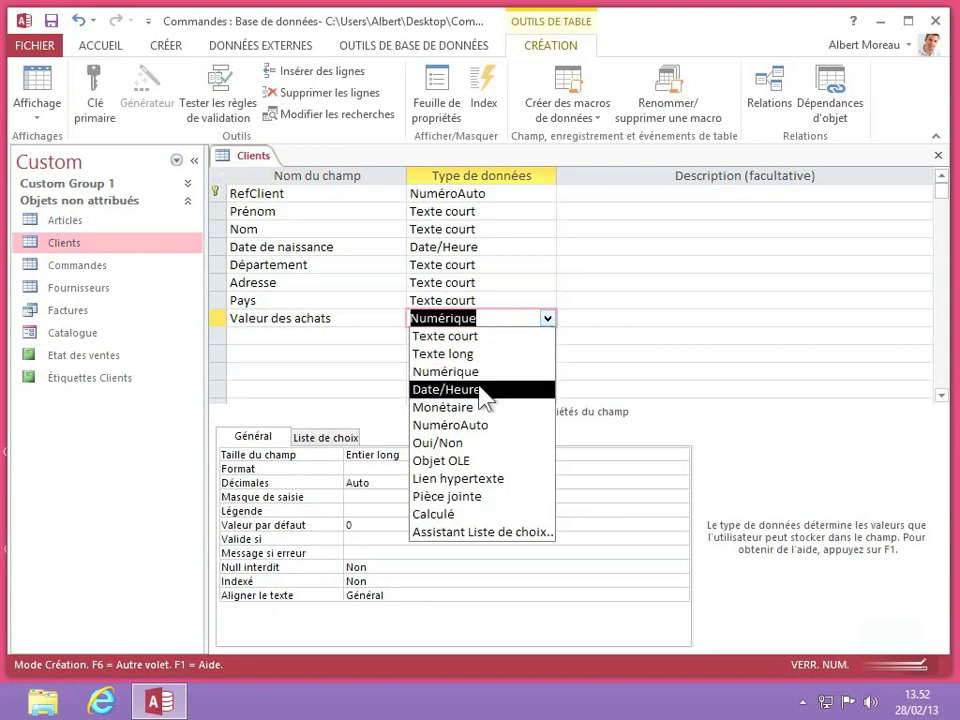
click(440, 408)
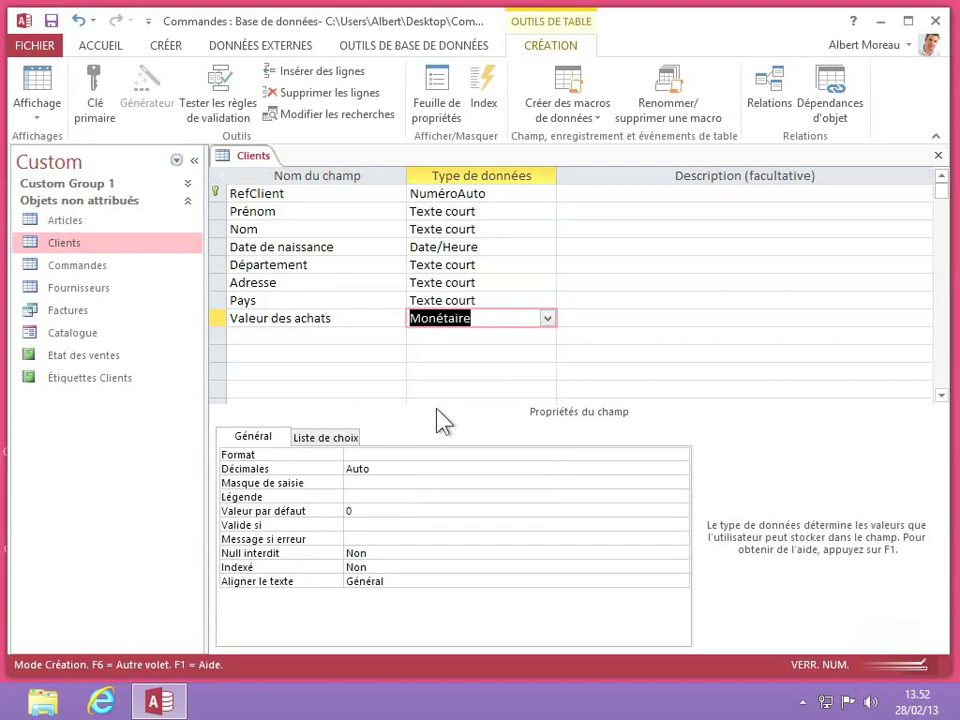
Set the Valeur des achats field's format to Euro with 2 decimal places.
click(469, 454)
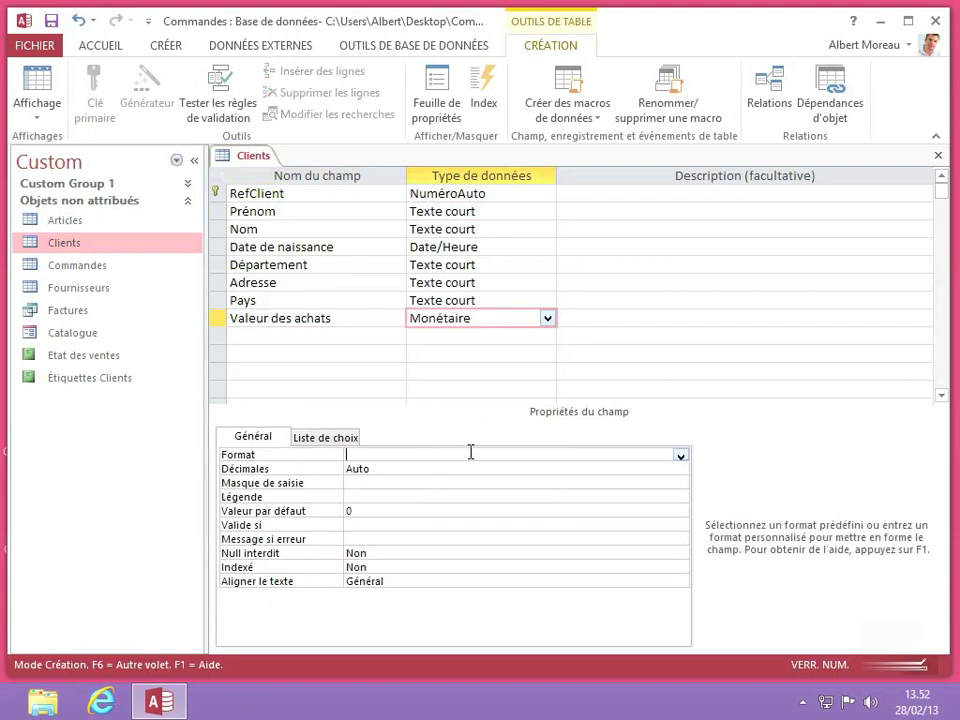
click(680, 456)
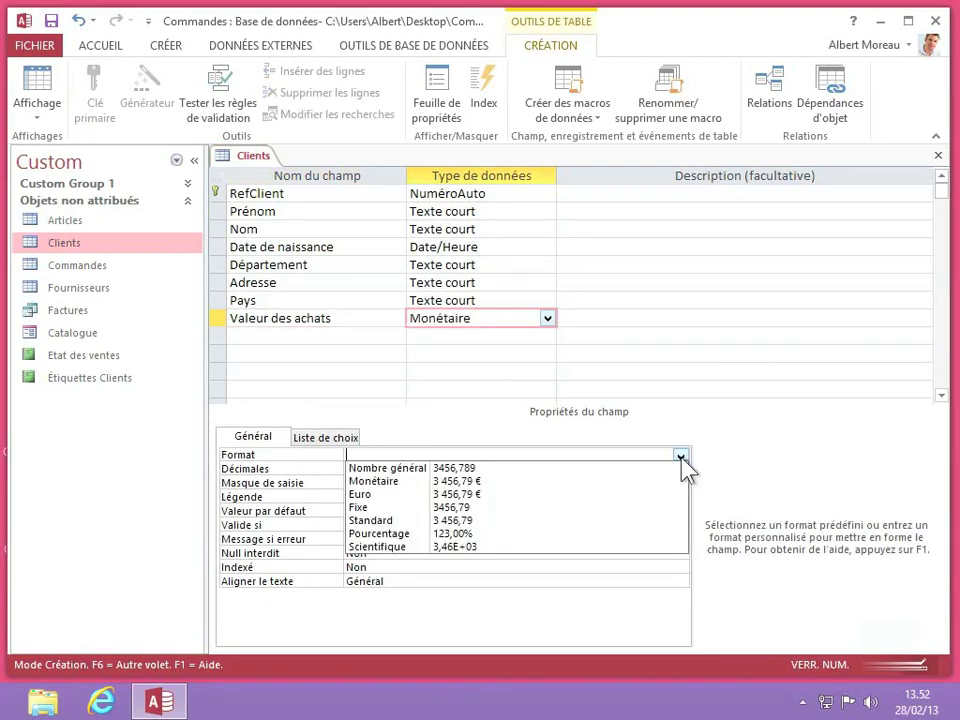
click(480, 495)
click(392, 468)
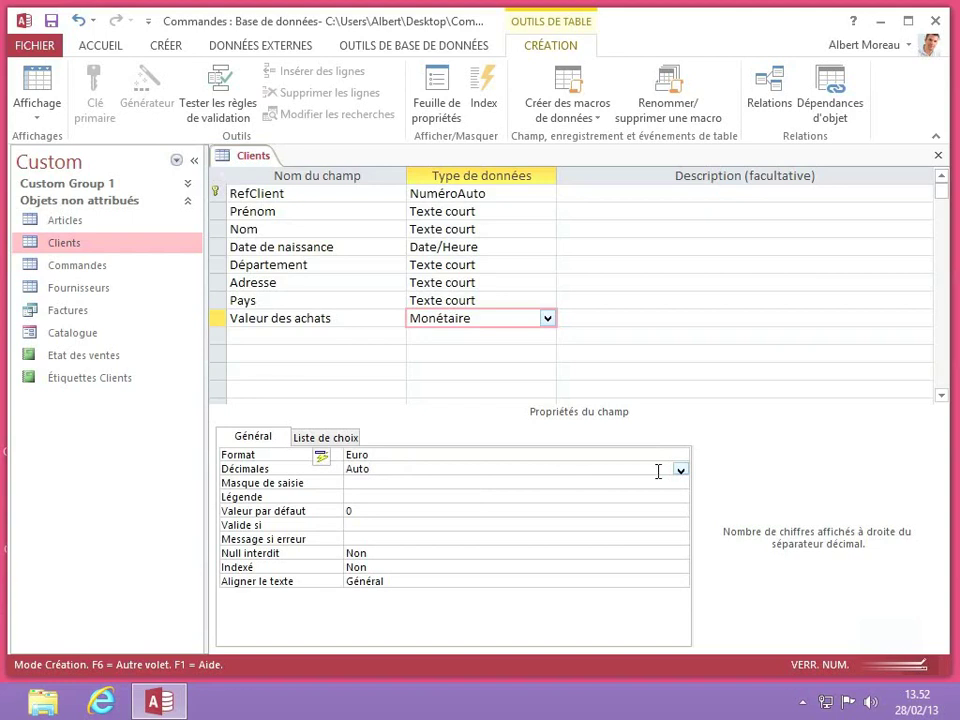
click(680, 470)
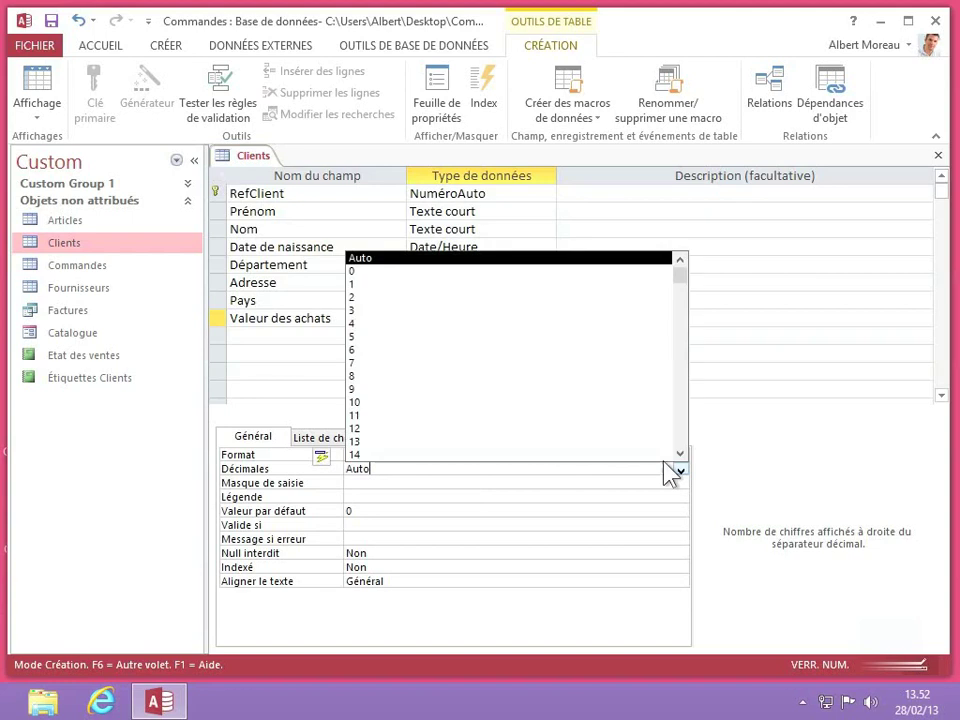
click(450, 298)
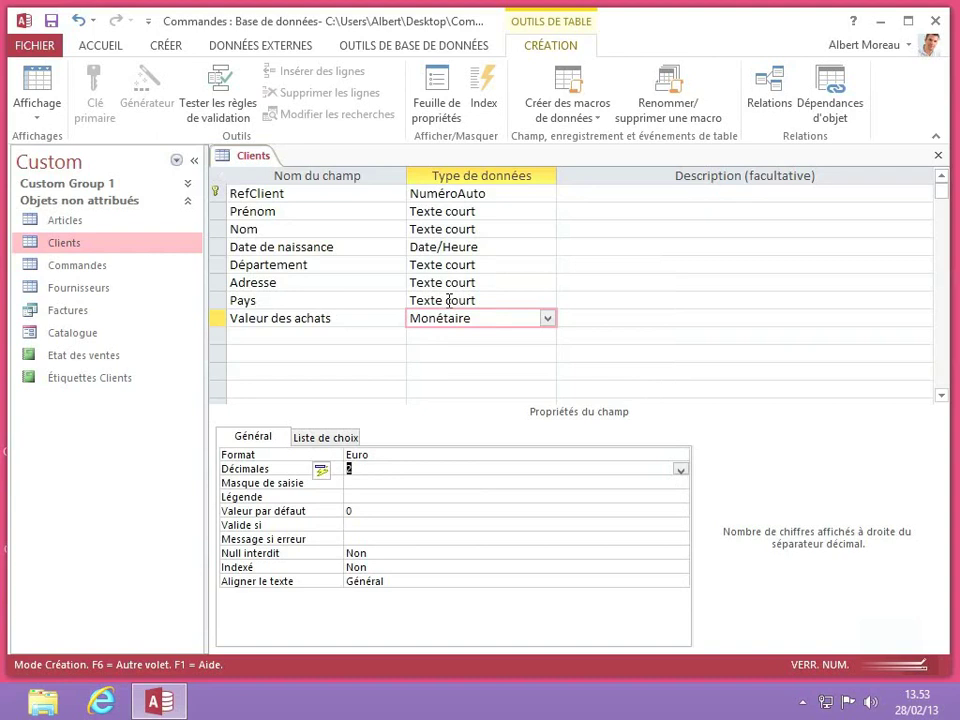
Review the data types available for Valeur des achats, keep Monétaire, and save and close the Clients table.
click(548, 318)
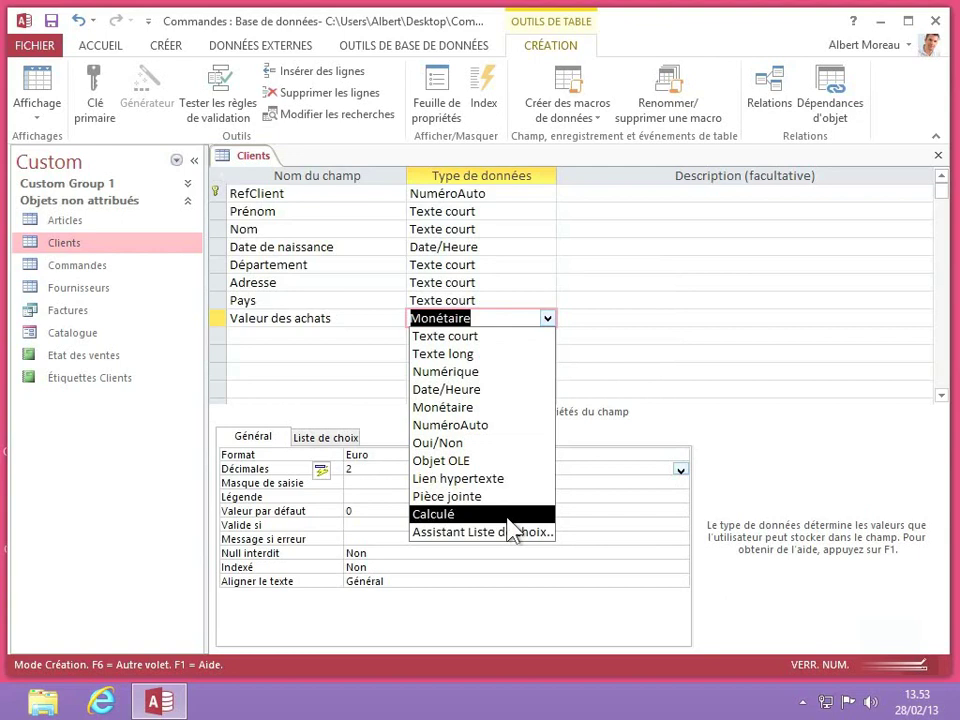
click(654, 433)
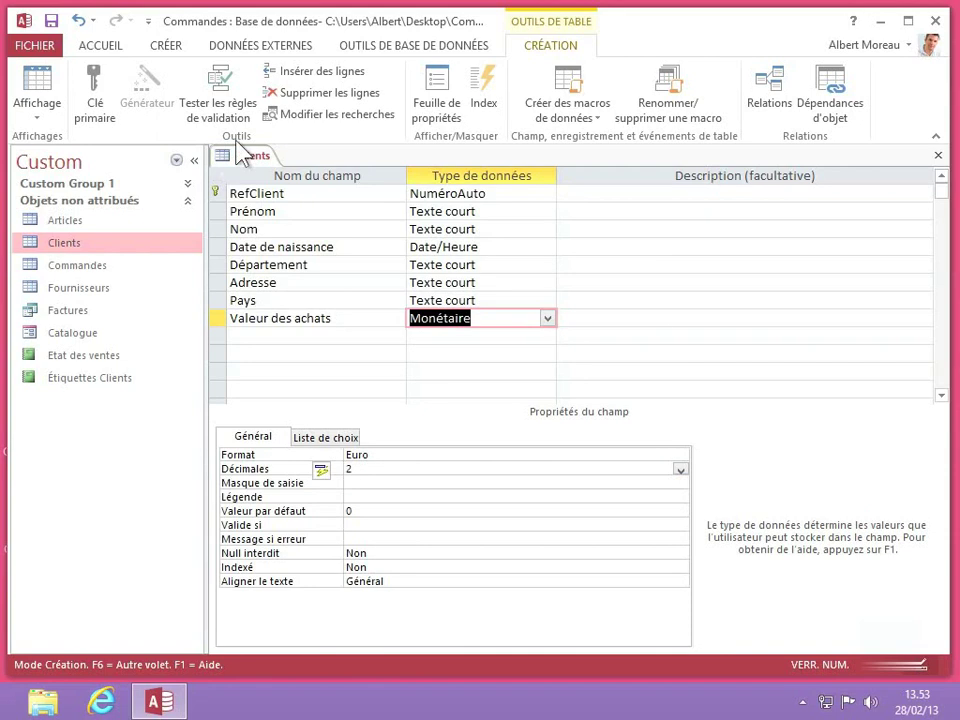
right_click(248, 170)
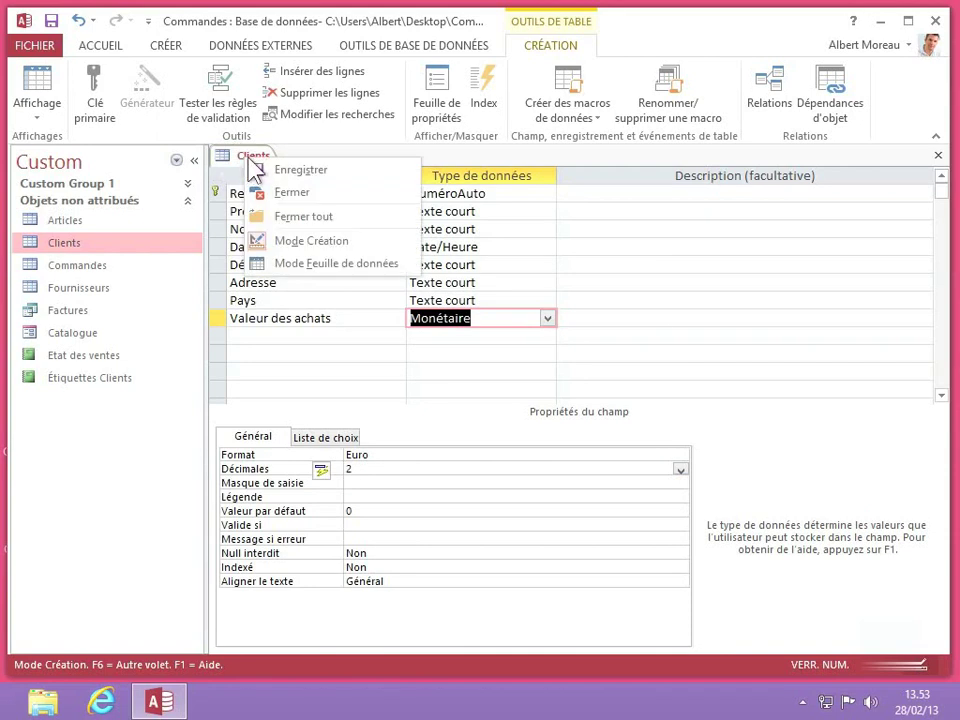
click(274, 168)
right_click(256, 165)
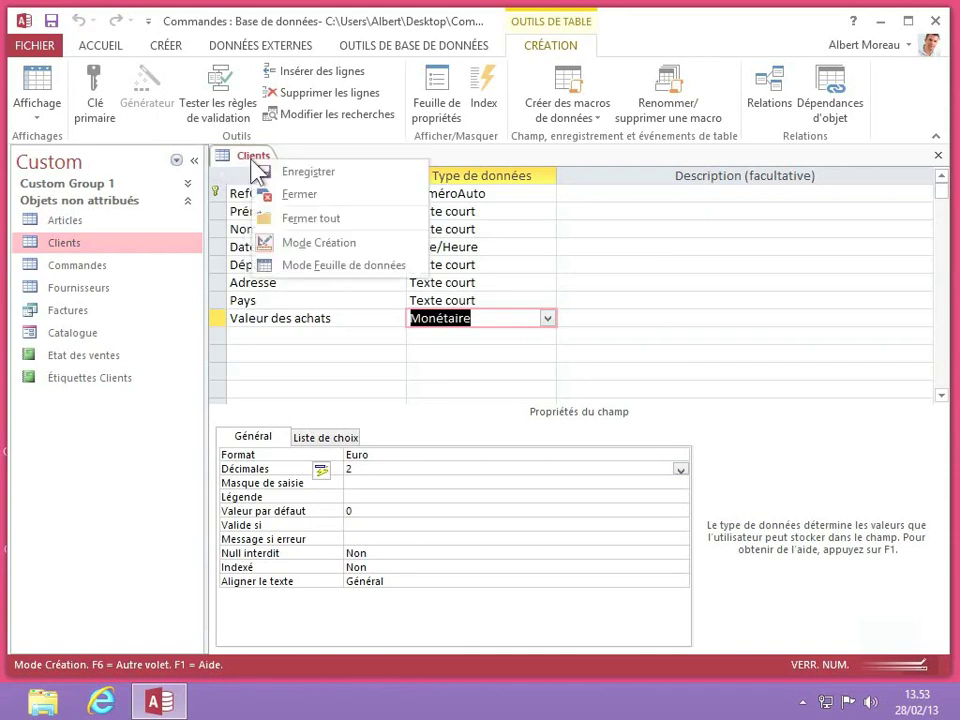
click(300, 195)
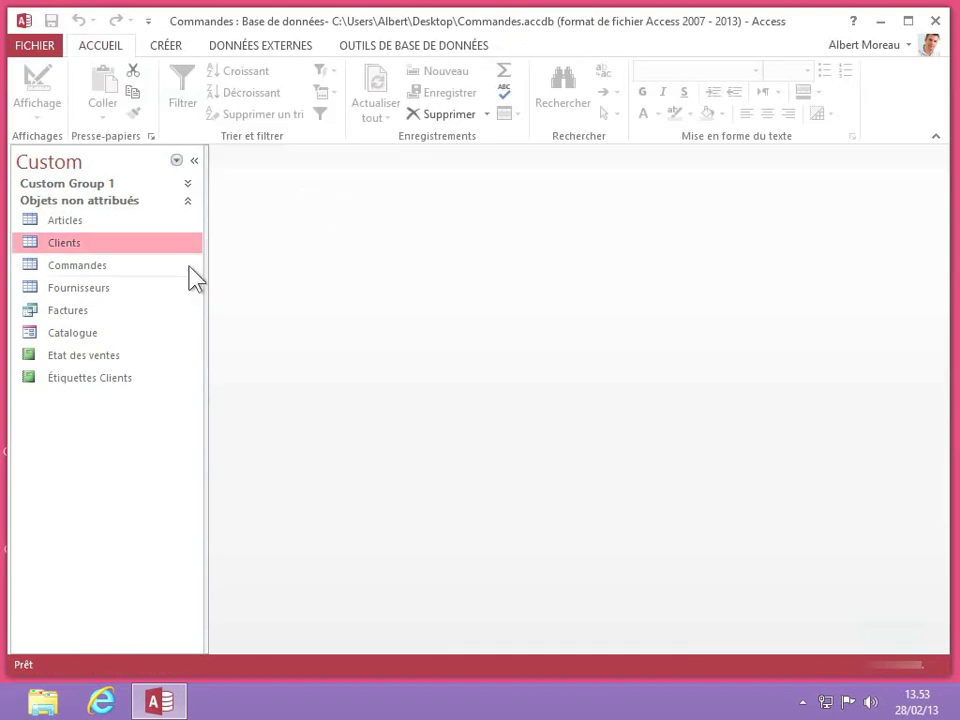
Open the Factures query and switch it to design view.
double_click(55, 312)
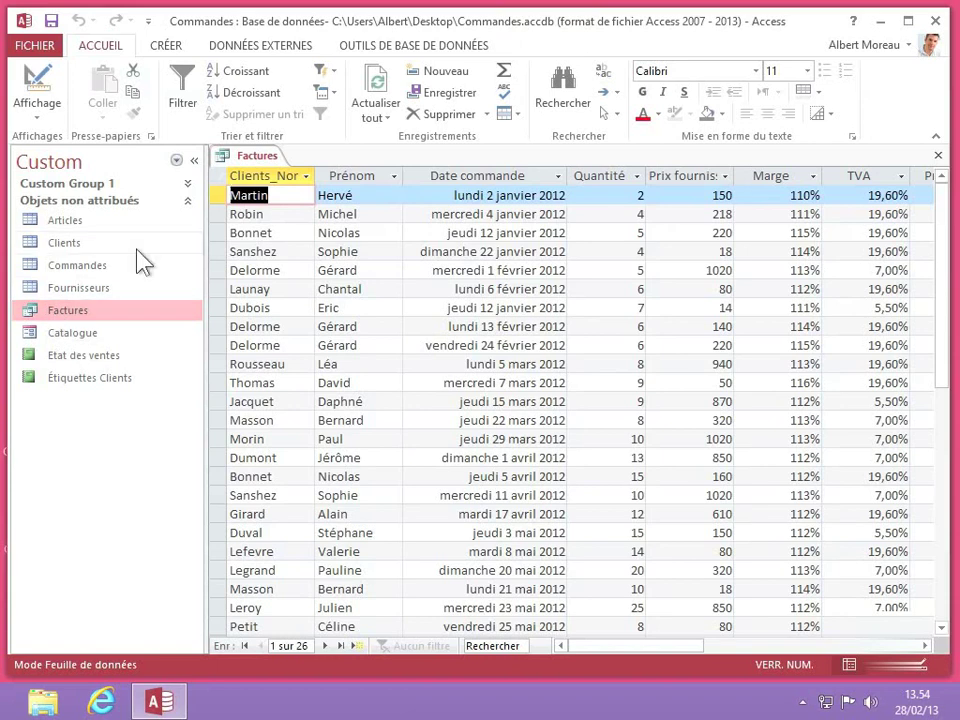
right_click(261, 160)
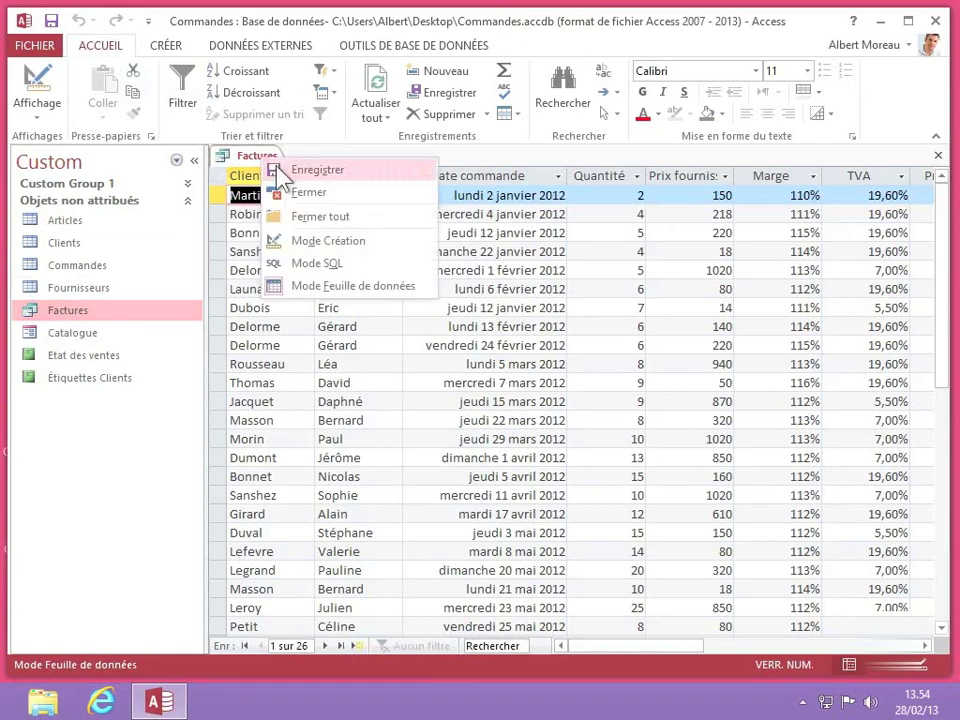
click(330, 241)
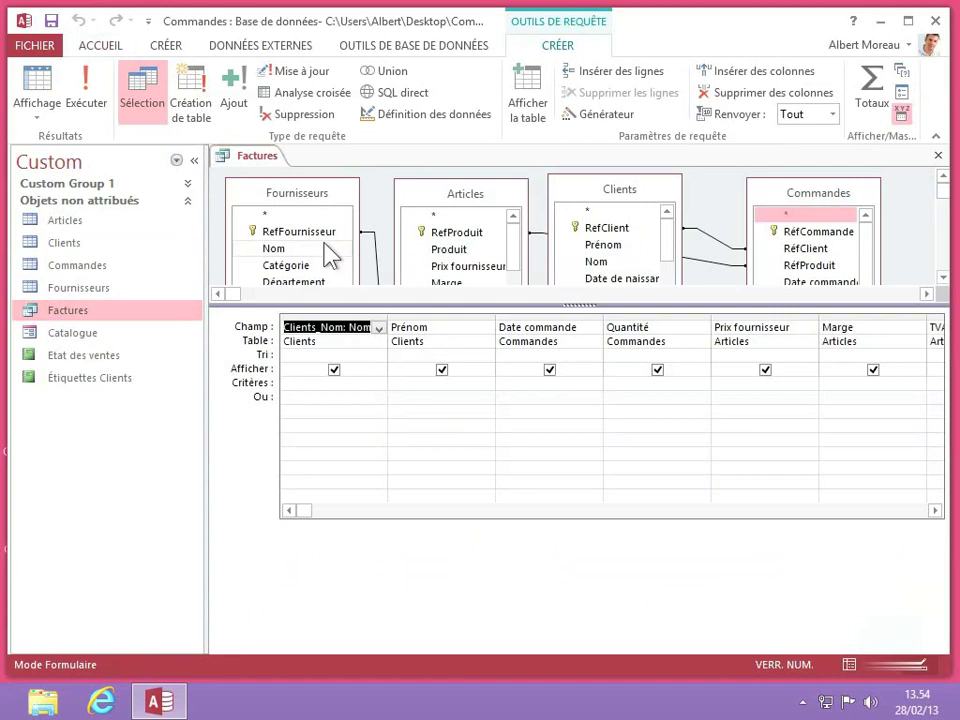
Set the display format of the Date commande field in the Factures query to Date, abrégé.
click(474, 327)
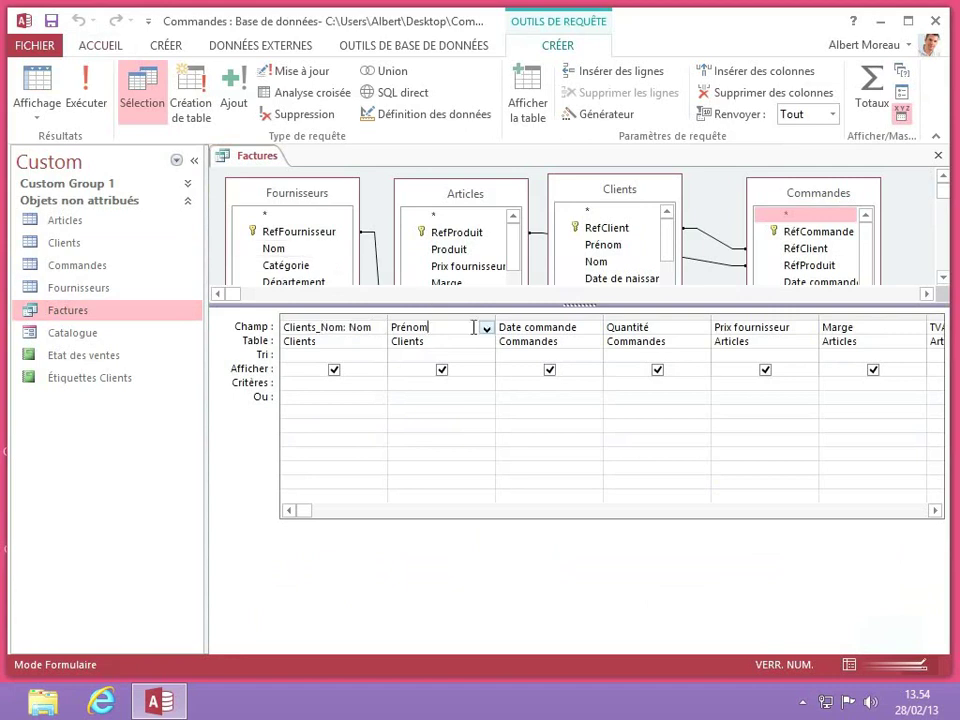
click(587, 328)
right_click(594, 330)
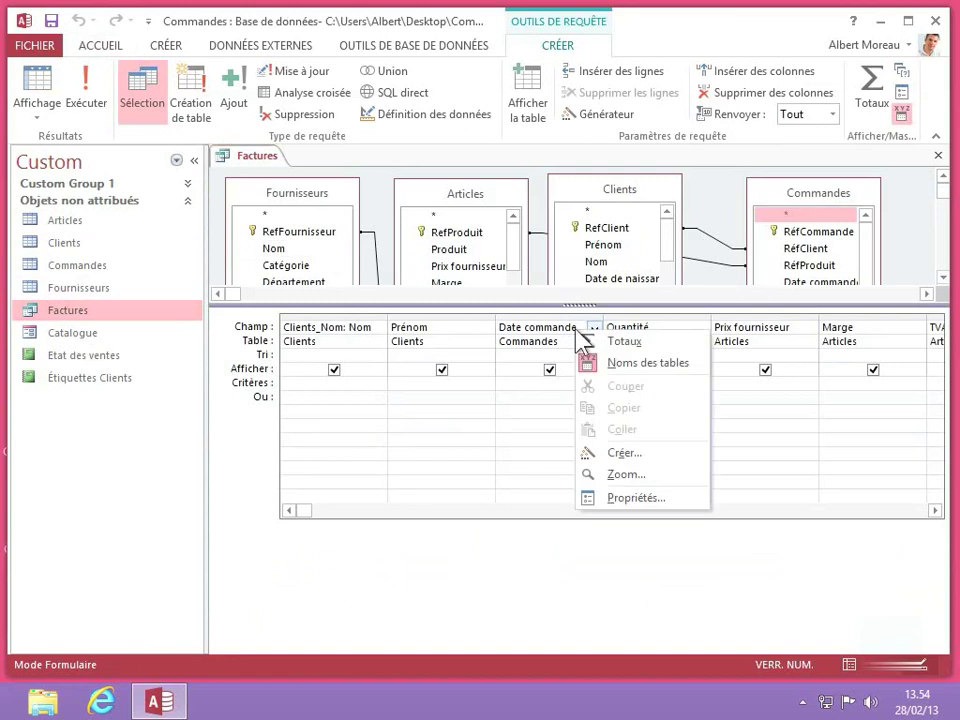
click(632, 498)
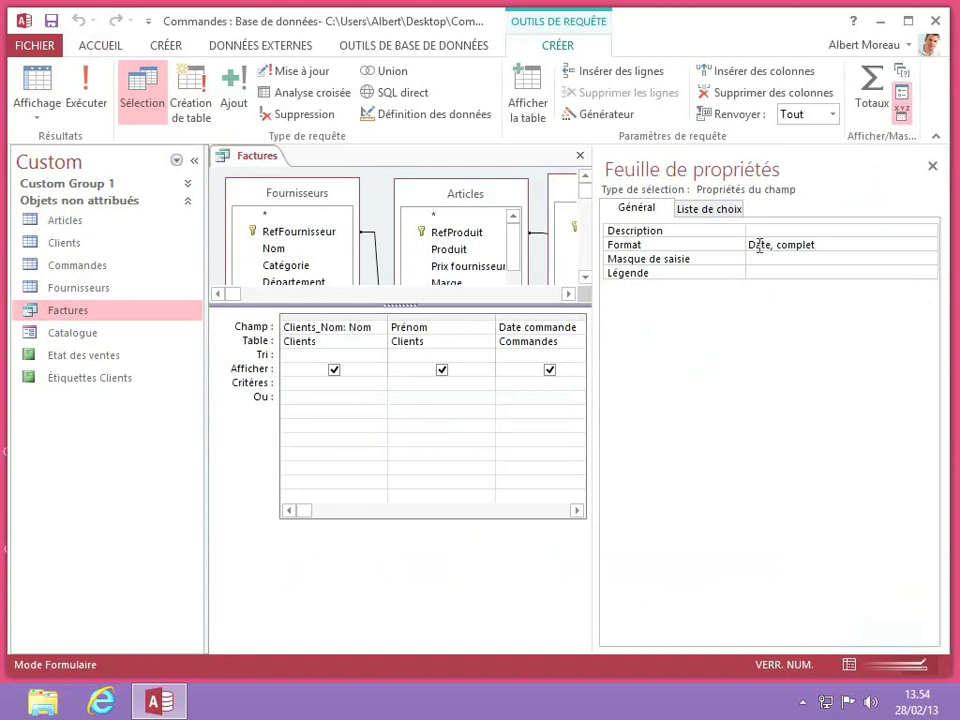
click(839, 244)
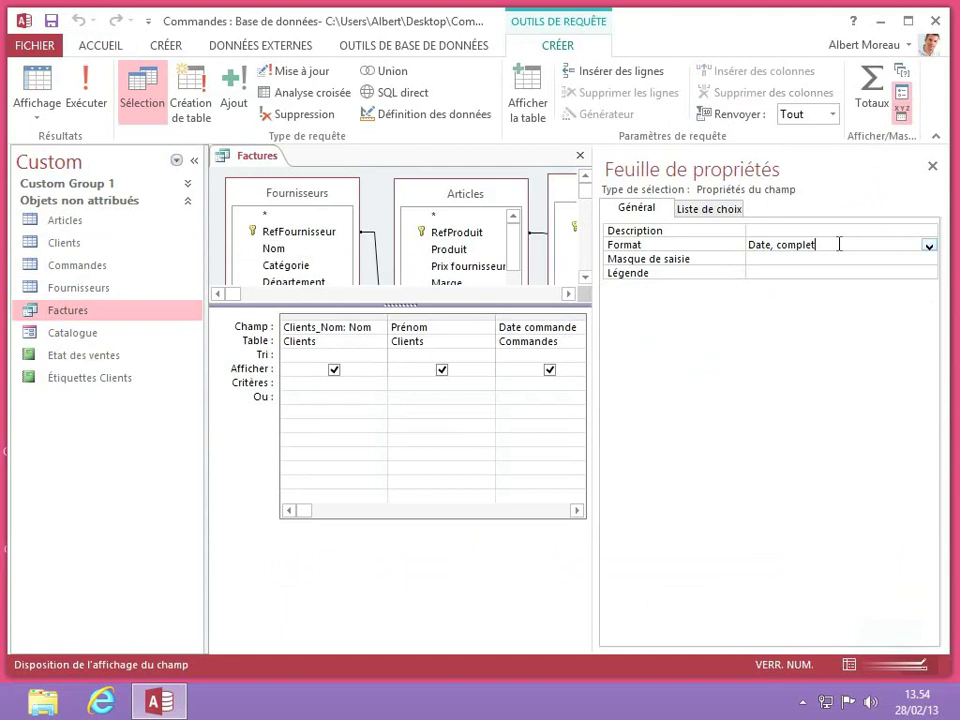
click(929, 246)
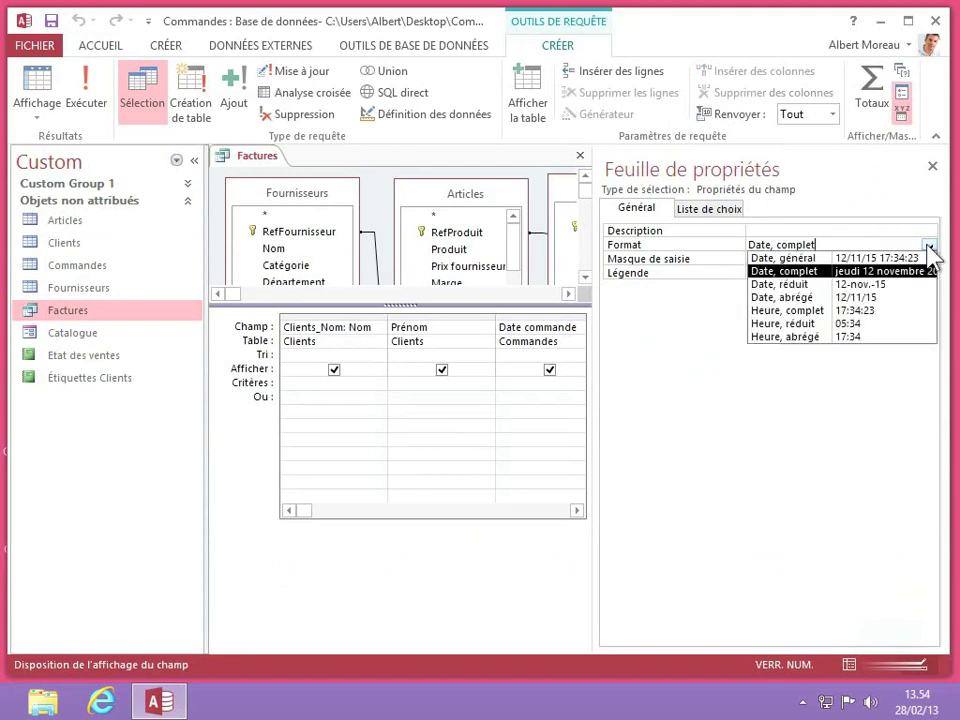
click(790, 297)
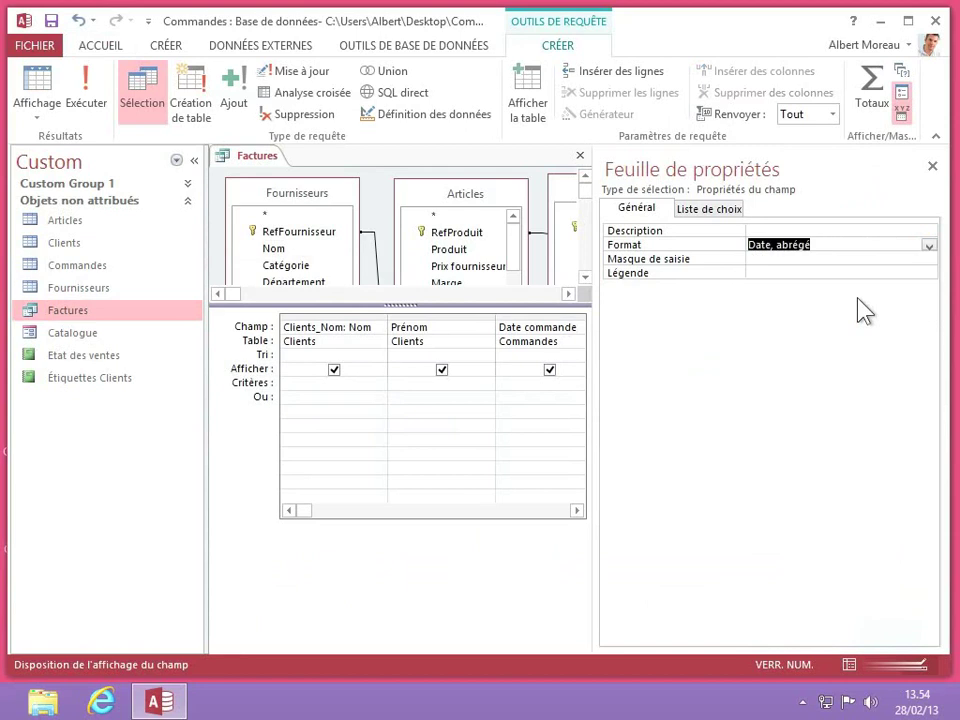
click(932, 166)
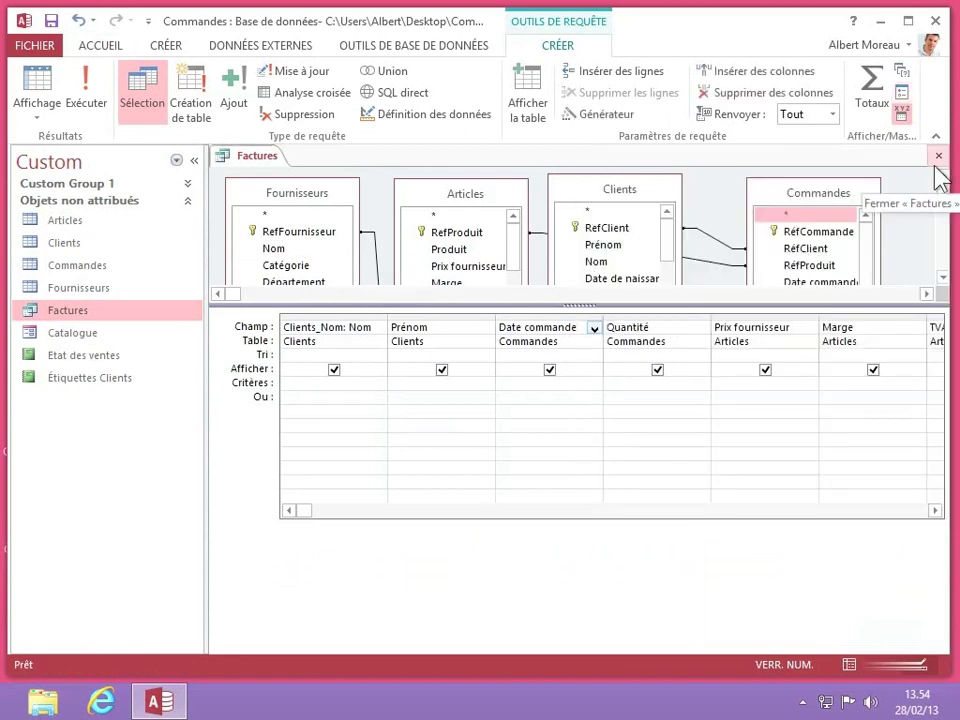
Set the display format of the Prix fournisseur field in the Factures query to Monétaire.
click(810, 328)
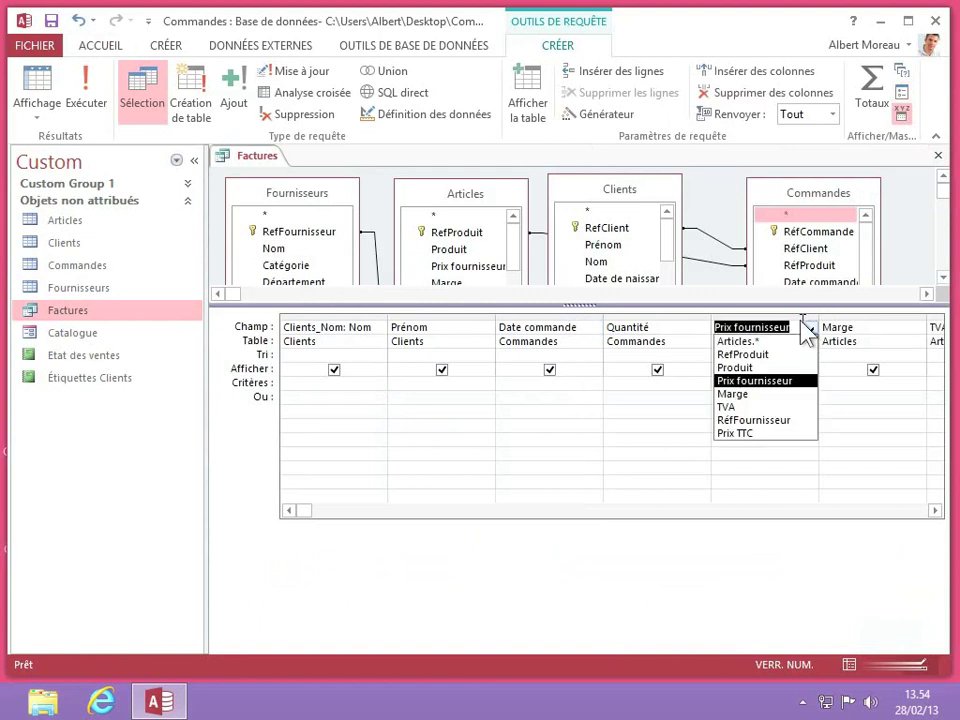
click(801, 318)
right_click(788, 323)
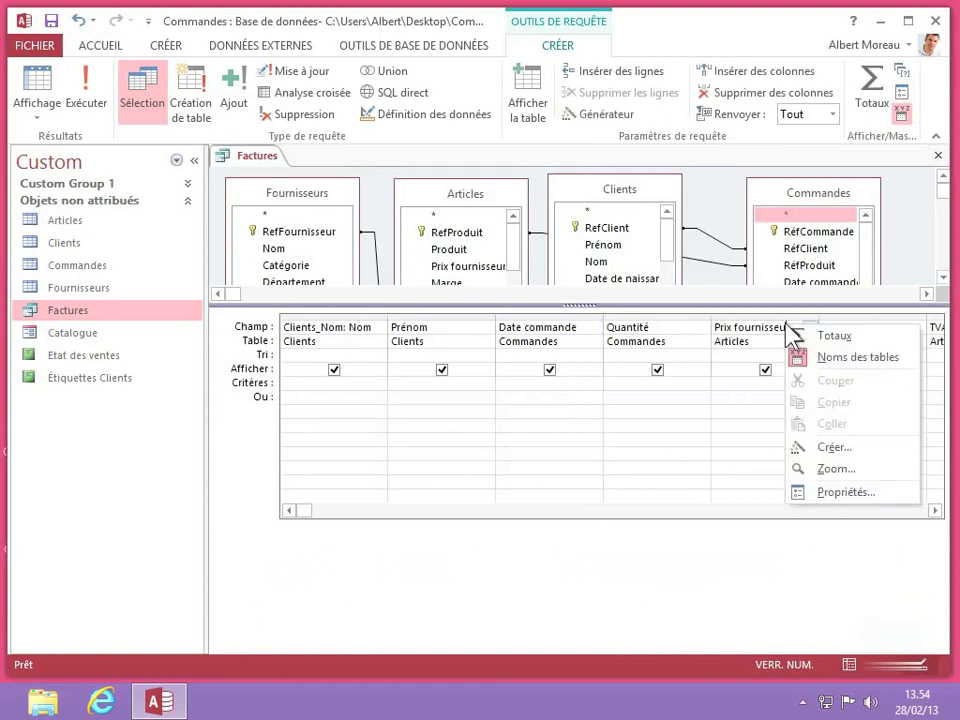
click(822, 494)
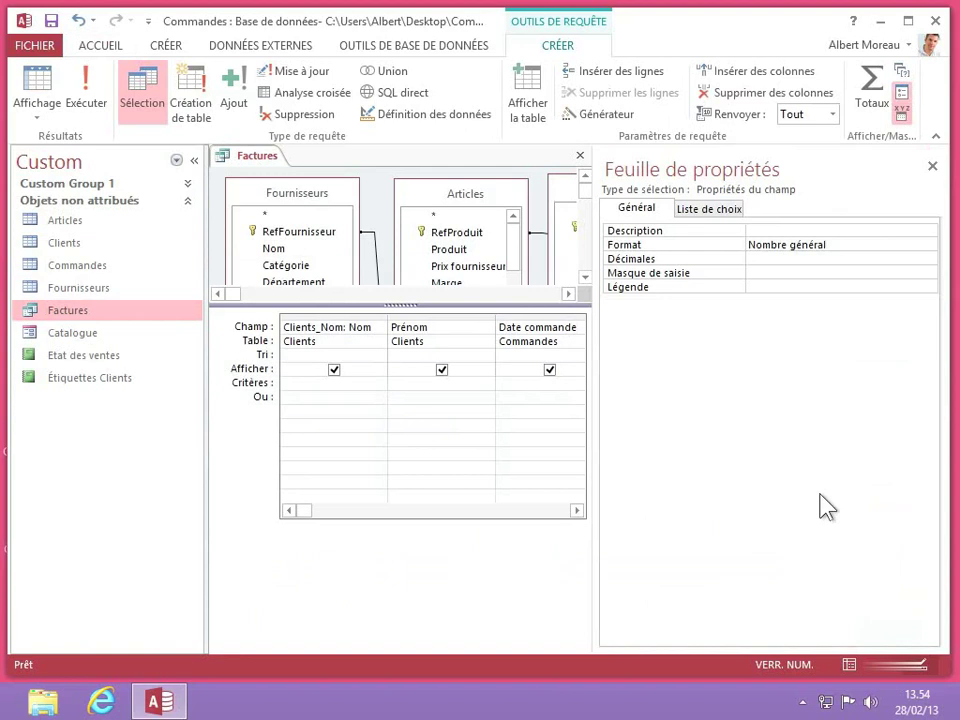
click(894, 247)
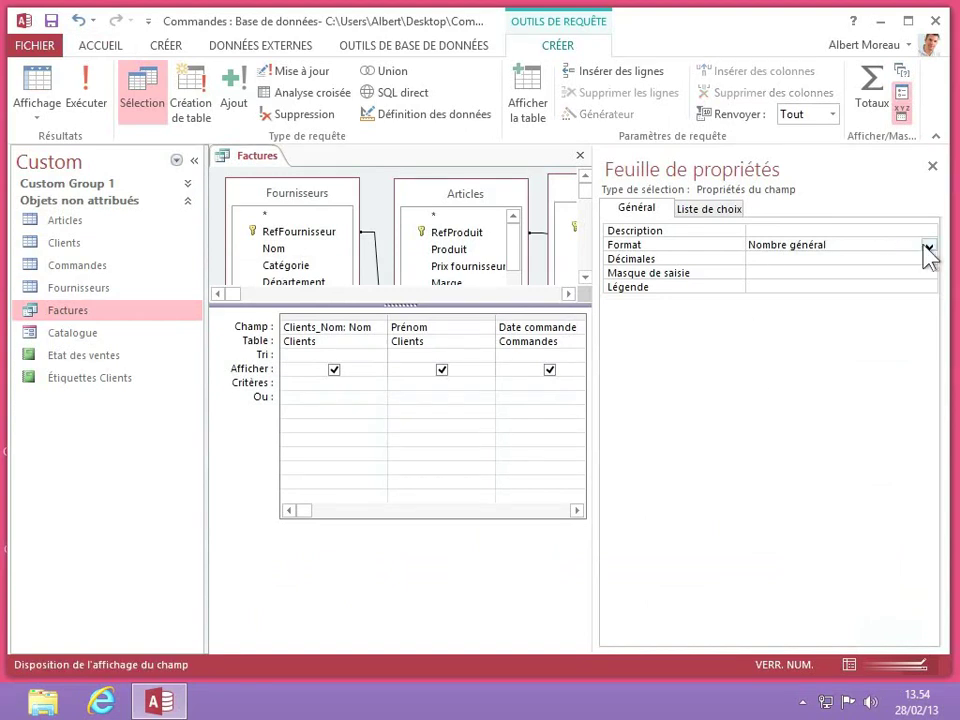
click(928, 248)
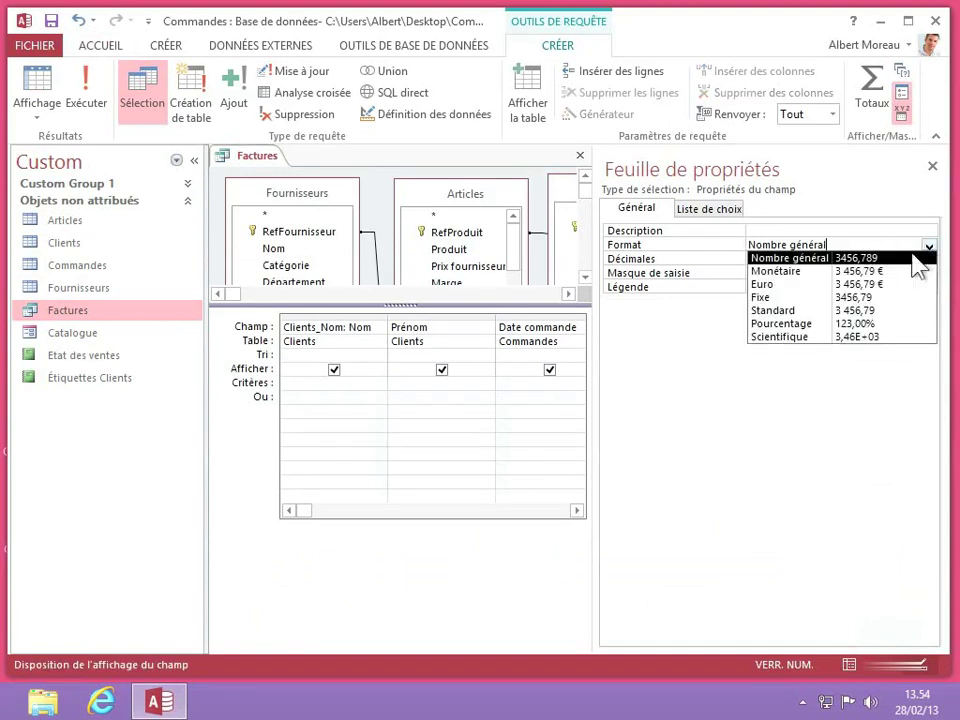
click(862, 271)
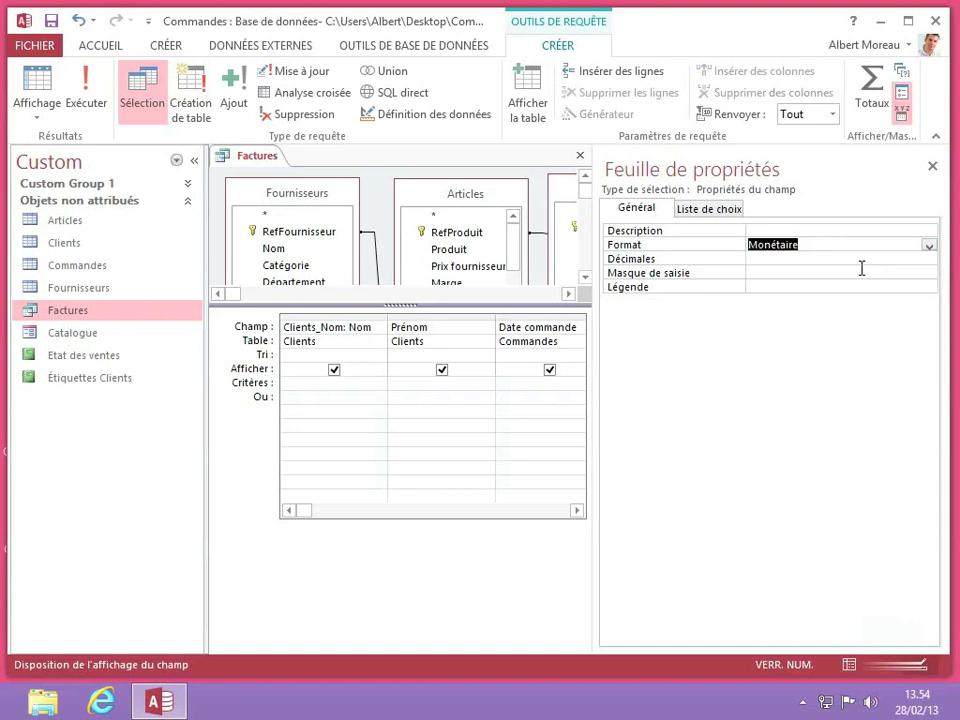
click(933, 169)
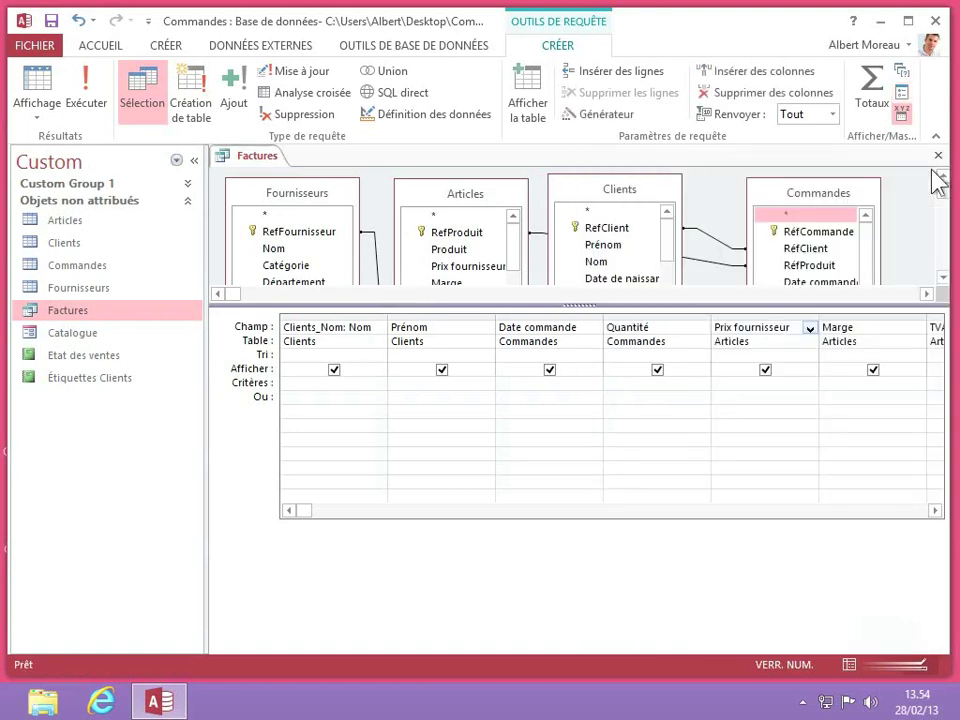
Review the format choices for the TVA field in the Factures query and keep Pourcentage.
click(935, 510)
click(935, 510)
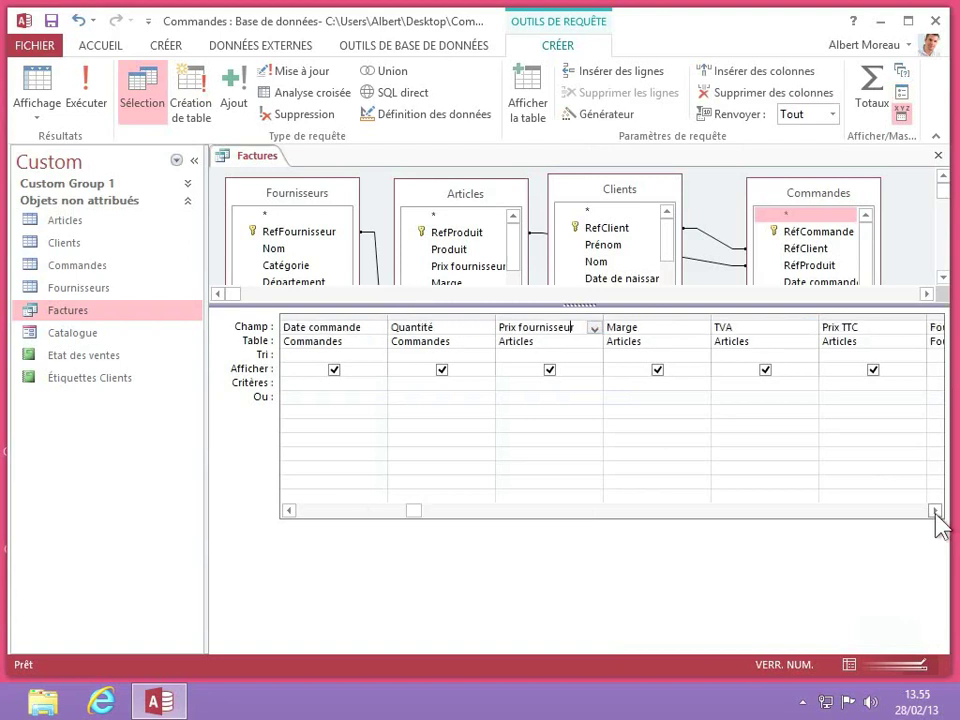
click(787, 331)
right_click(787, 331)
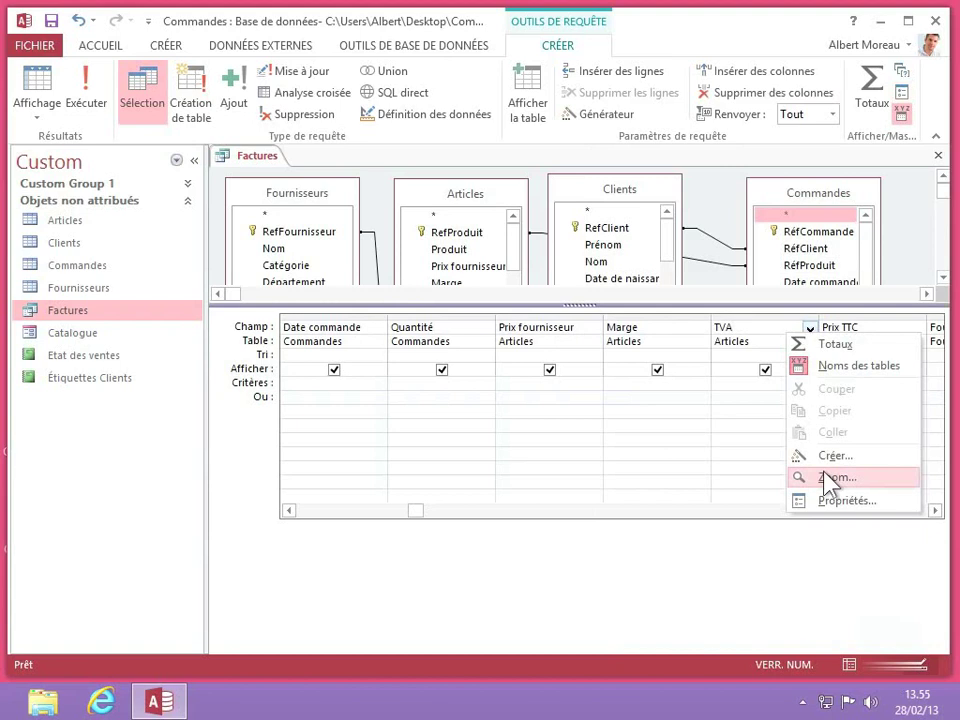
click(828, 502)
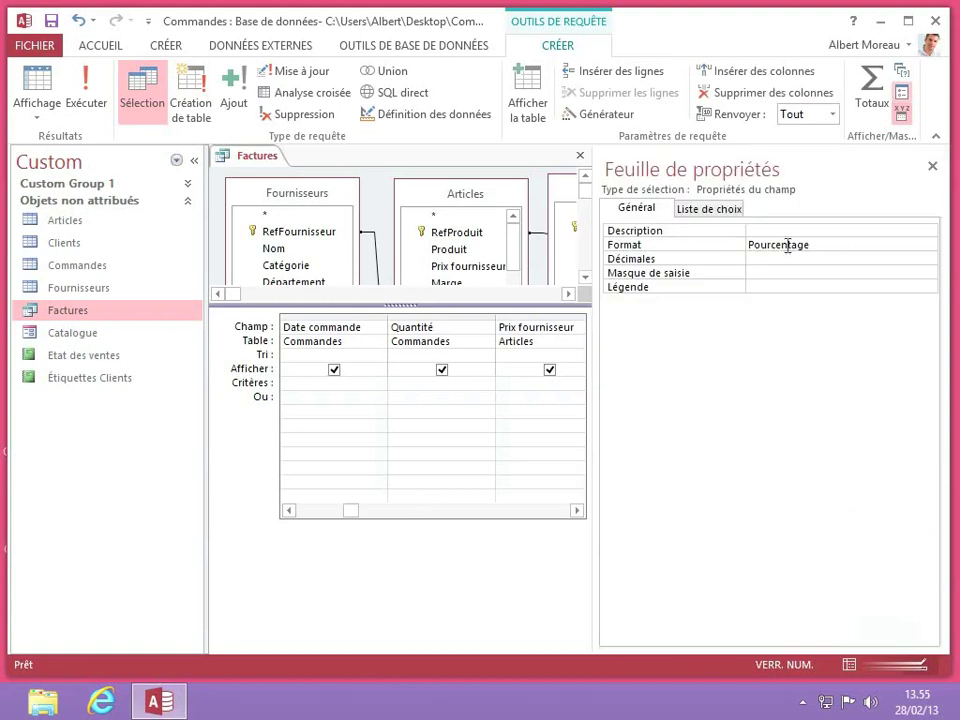
click(851, 245)
click(929, 246)
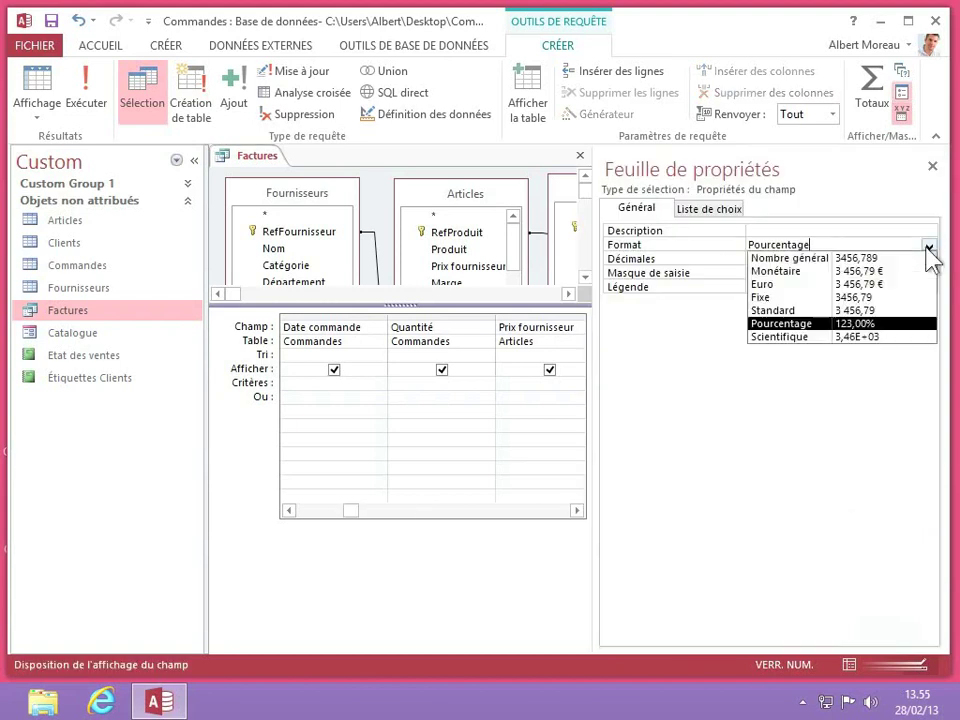
click(856, 327)
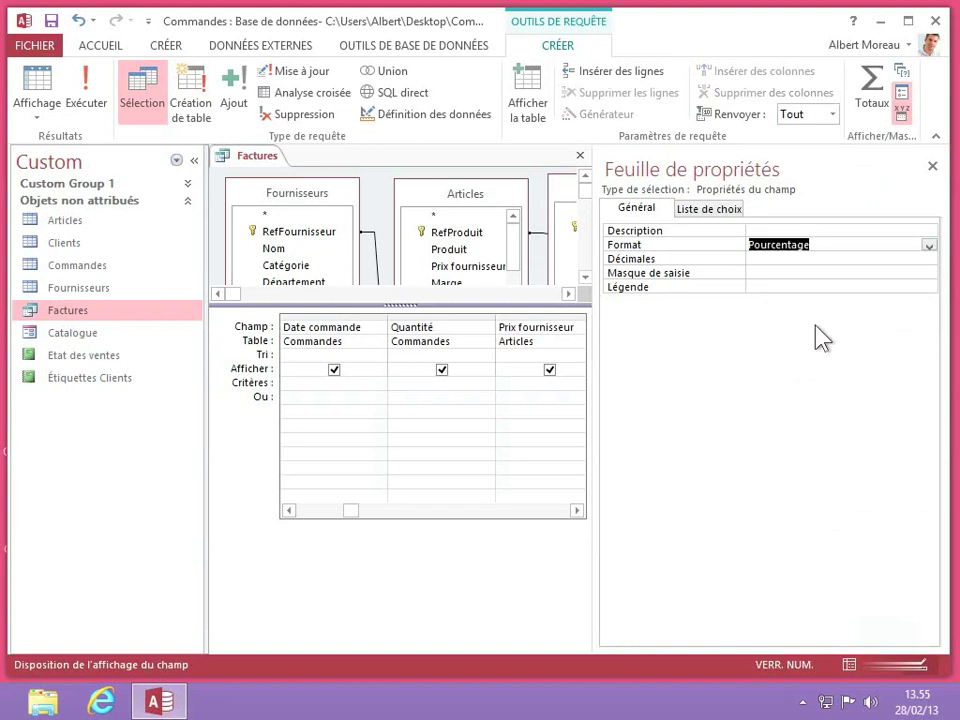
click(932, 166)
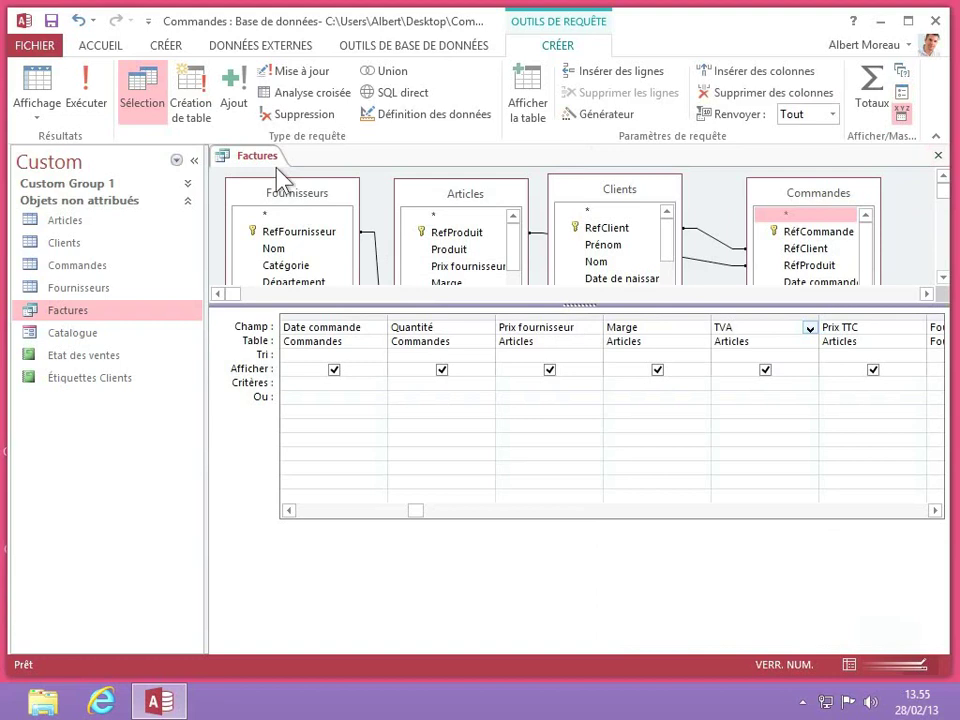
Show the Factures query as a datasheet and examine the Date commande column.
right_click(253, 156)
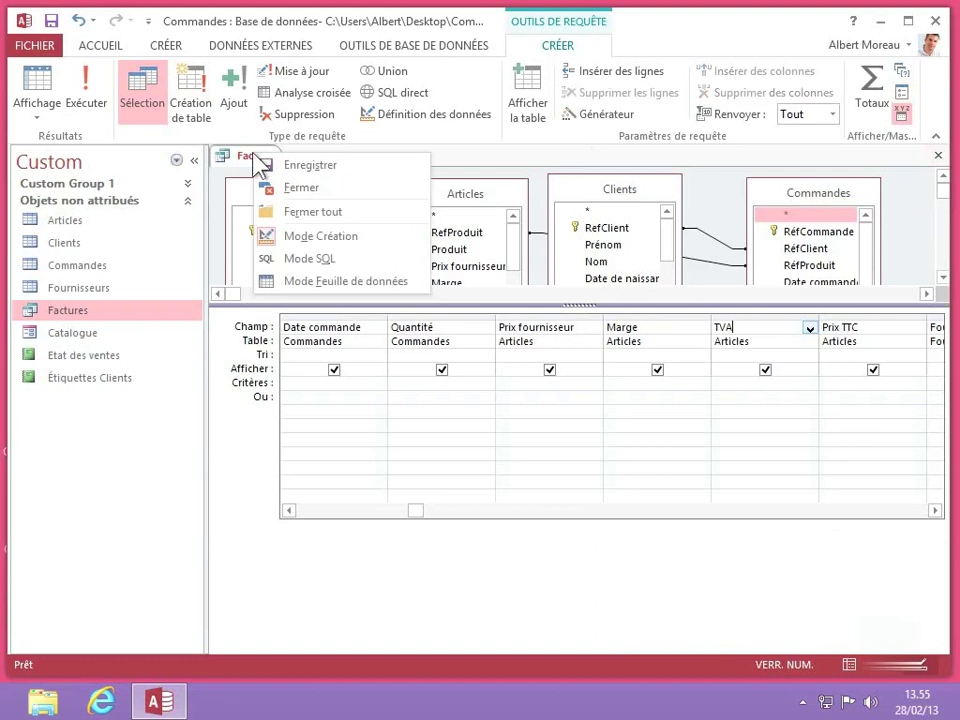
click(343, 281)
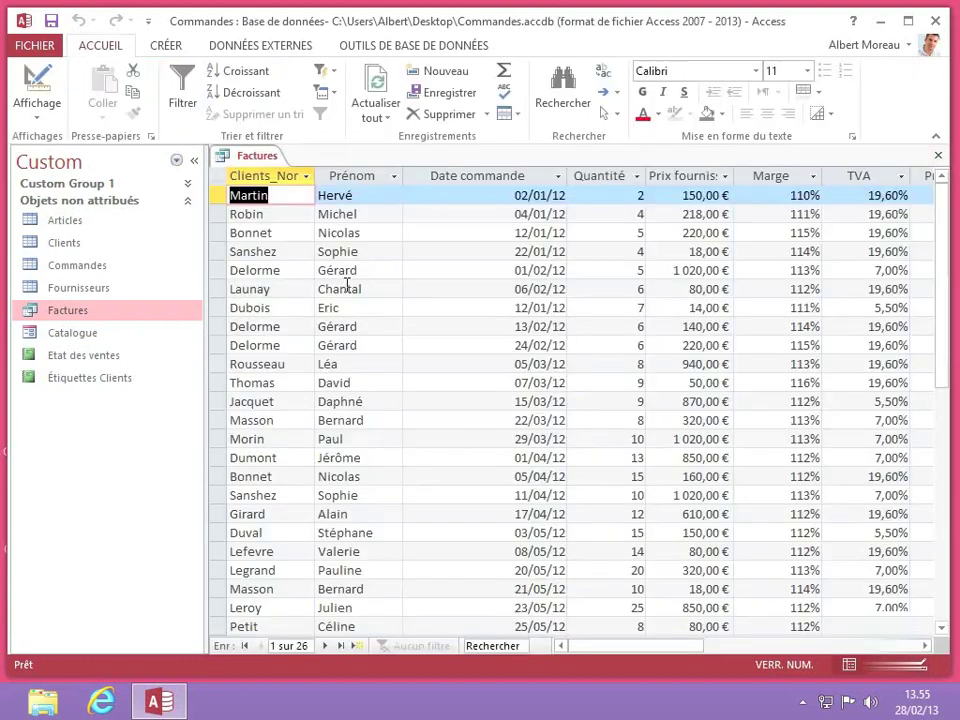
click(535, 214)
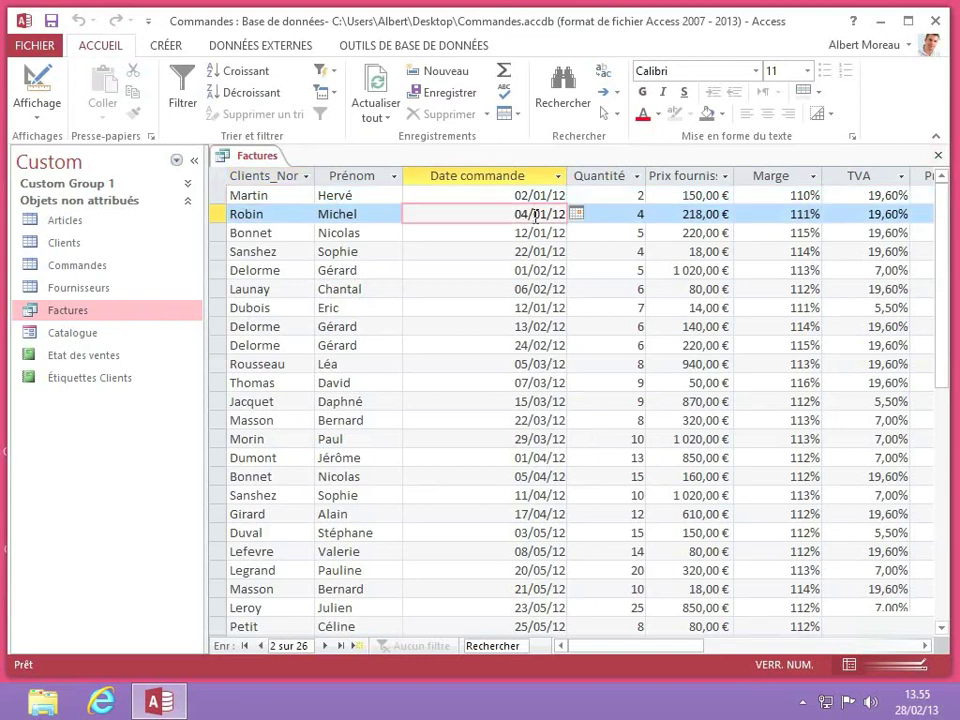